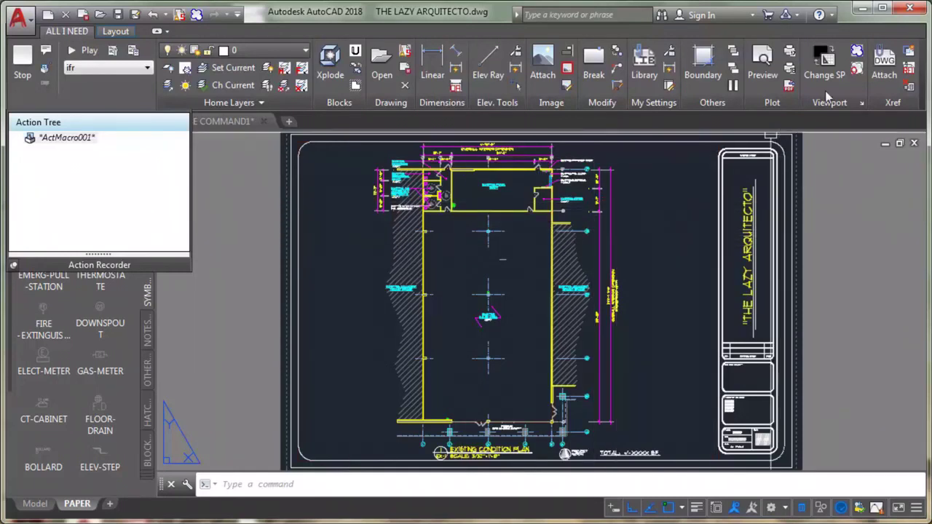
# Draw a revision cloud around the upper-left rooms, then stop the Action Recorder.
pyautogui.click(857, 52)
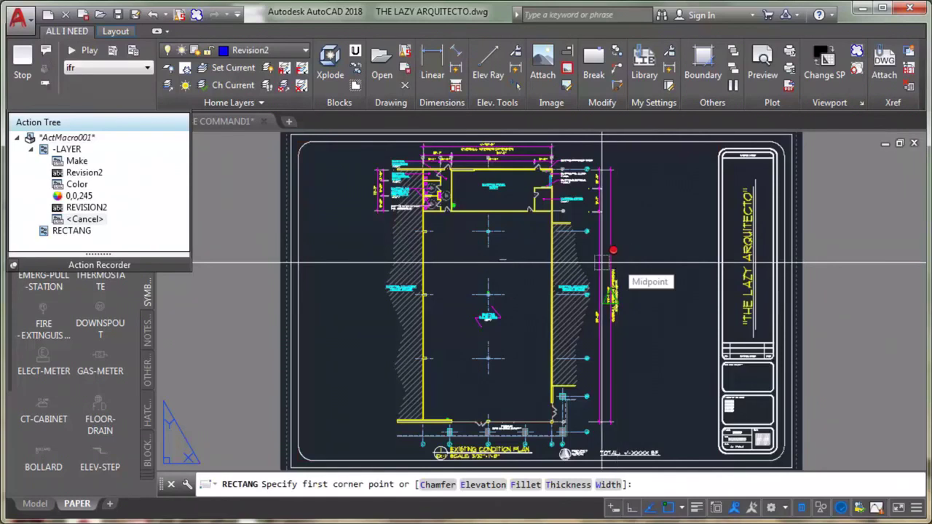
pyautogui.click(354, 155)
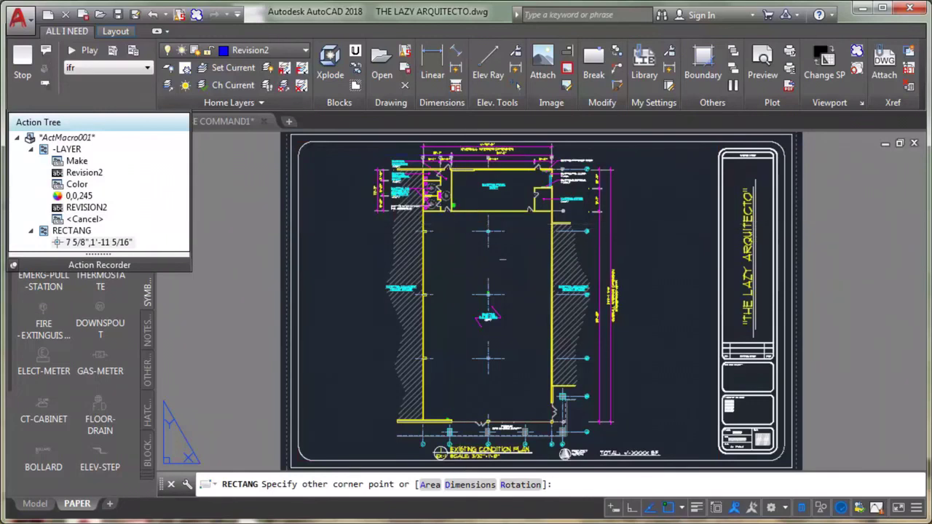
pyautogui.click(460, 224)
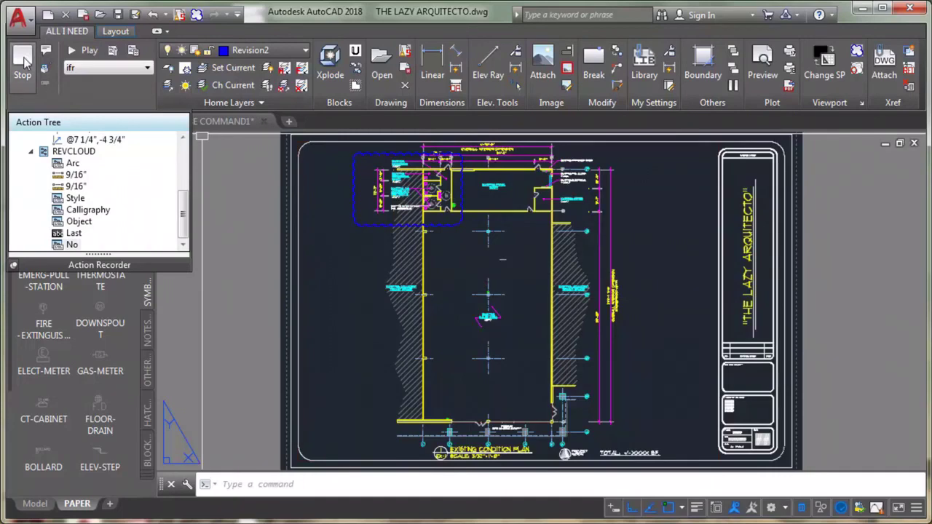
pyautogui.click(24, 59)
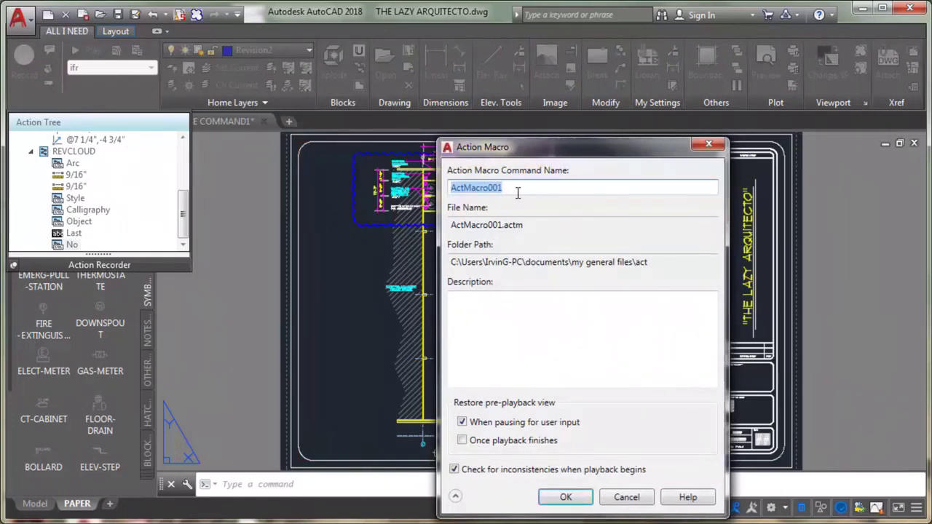
# Name the macro RC with the description 'REVISION CLOUD' and confirm.
pyautogui.write('R')
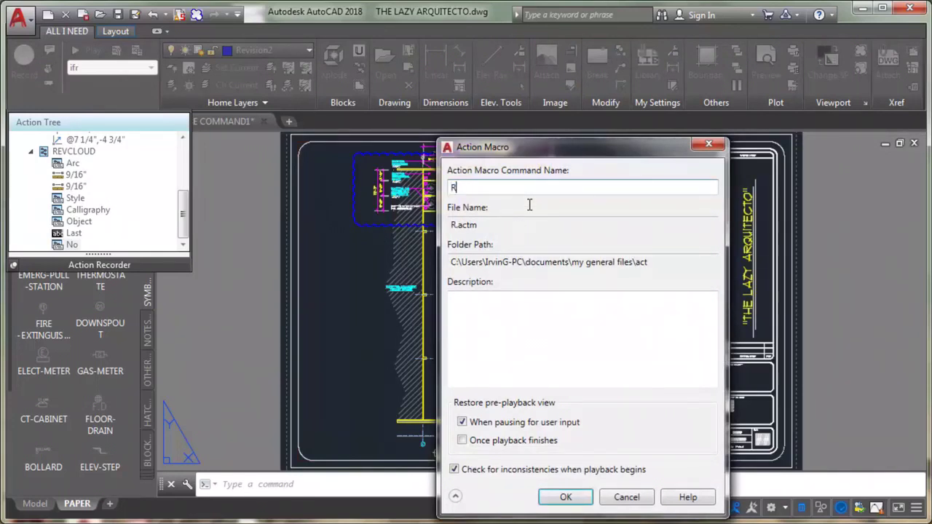
pyautogui.write('CC')
pyautogui.press('BackSpace')
pyautogui.click(514, 301)
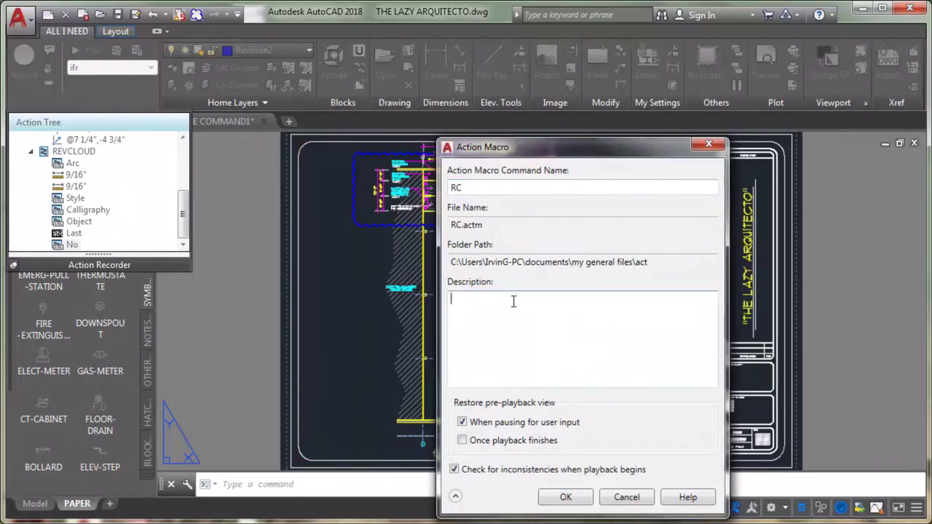
pyautogui.write('REVISION')
pyautogui.write(' CL')
pyautogui.press('BackSpace')
pyautogui.write('LOUD')
pyautogui.click(562, 501)
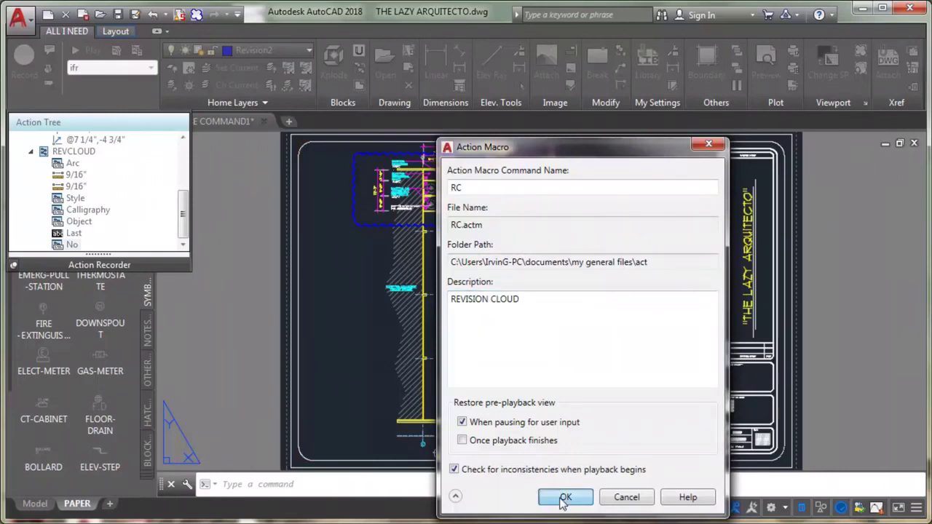
pyautogui.click(564, 499)
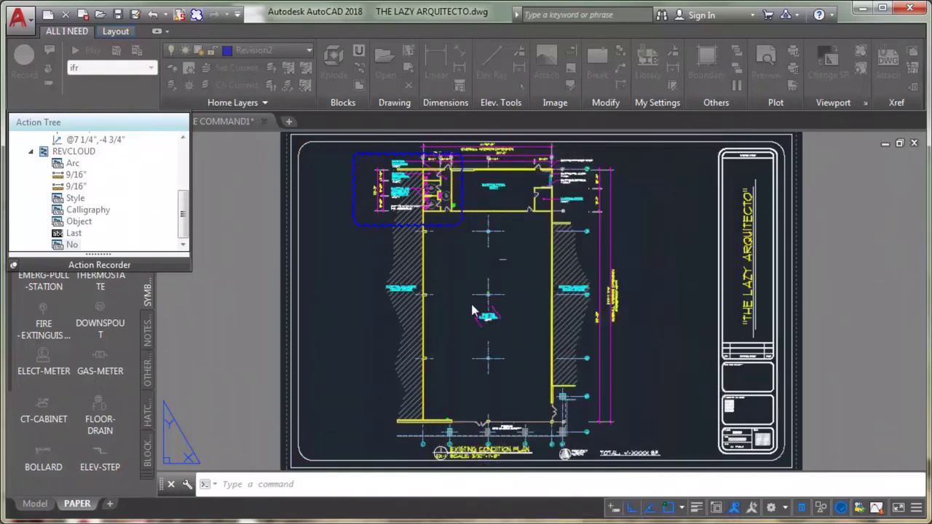
# Delete the recorded cloud and replay the RC macro to redraw it.
pyautogui.click(381, 224)
pyautogui.moveTo(354, 225)
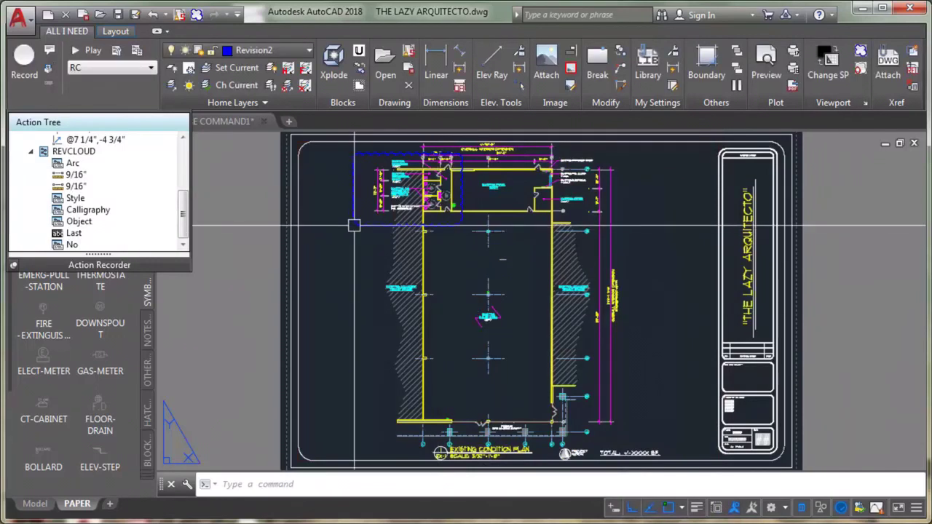
pyautogui.press('Delete')
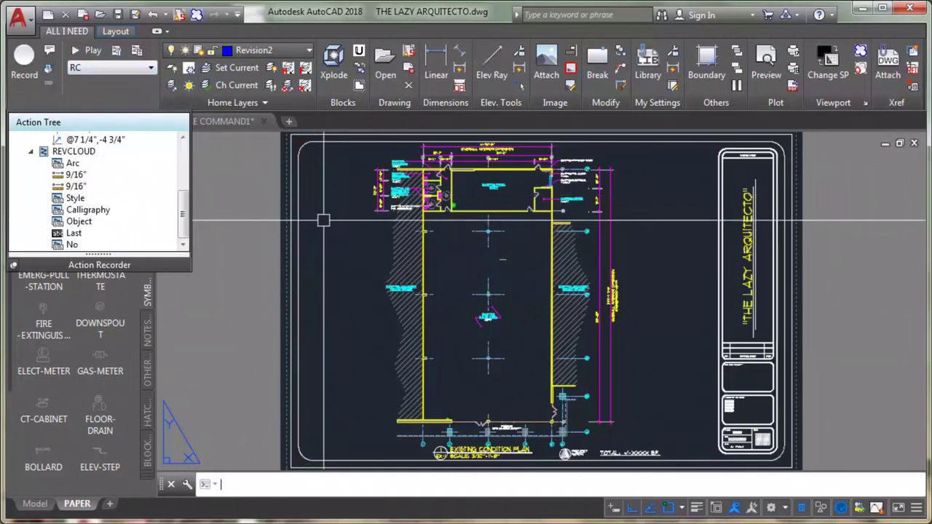
pyautogui.write('RC')
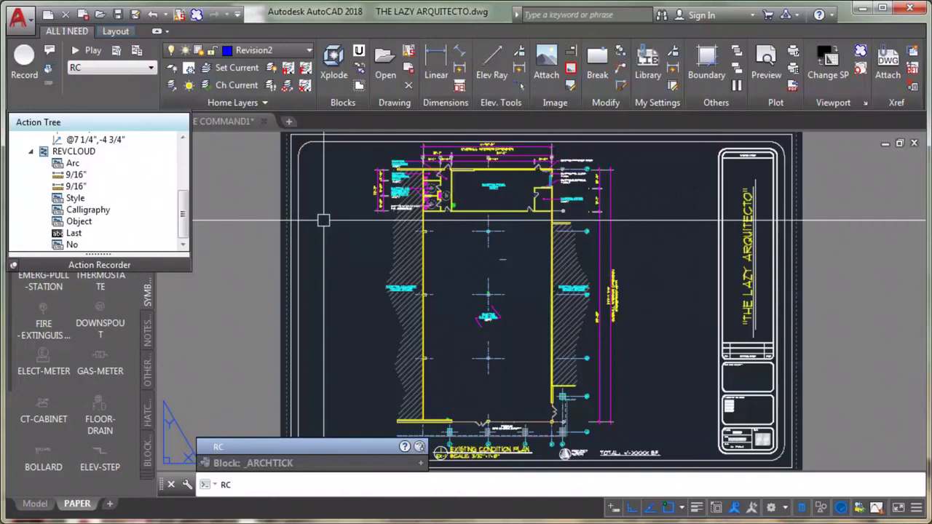
pyautogui.press('Return')
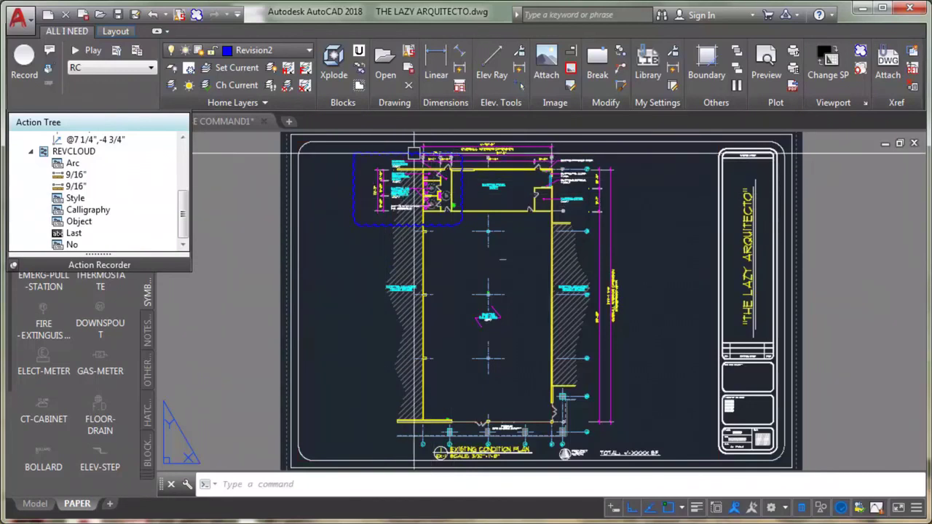
# Window-select the test cloud and delete it.
pyautogui.click(359, 247)
pyautogui.click(348, 159)
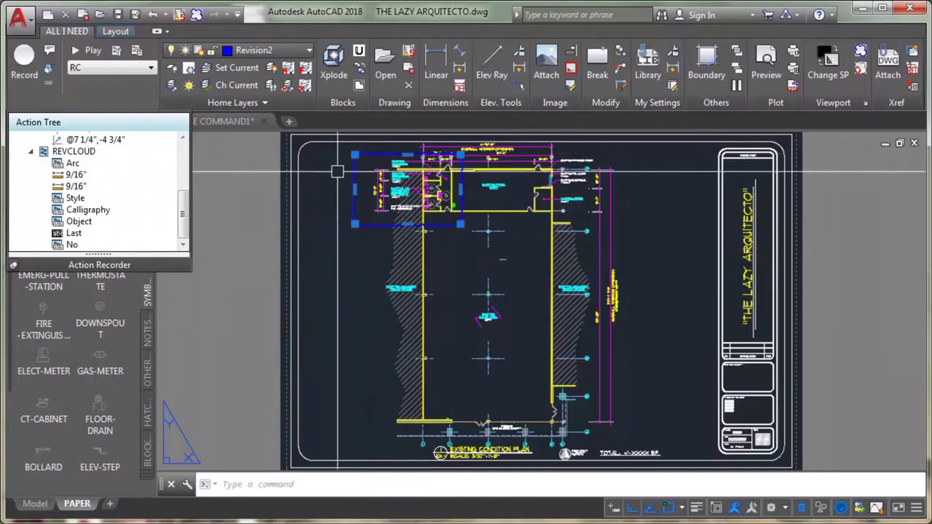
pyautogui.press('Delete')
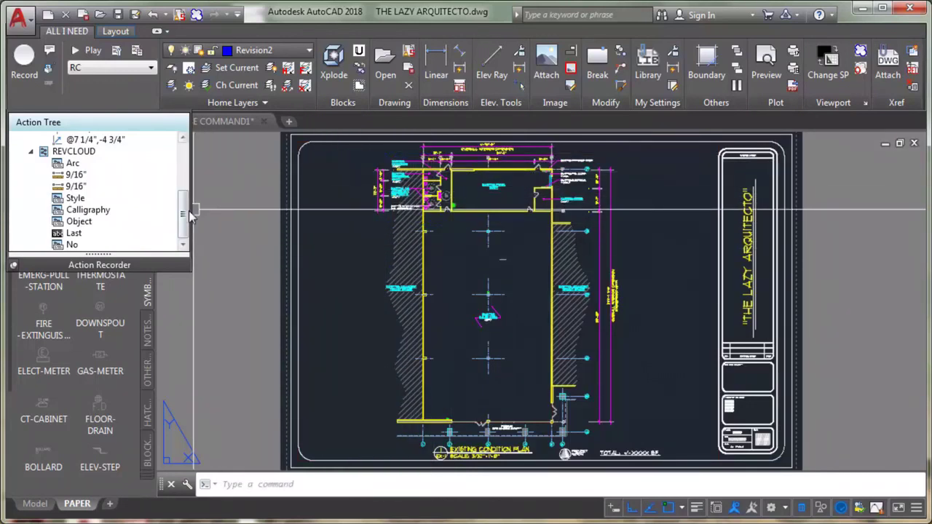
pyautogui.moveTo(183, 208); pyautogui.dragTo(189, 159)
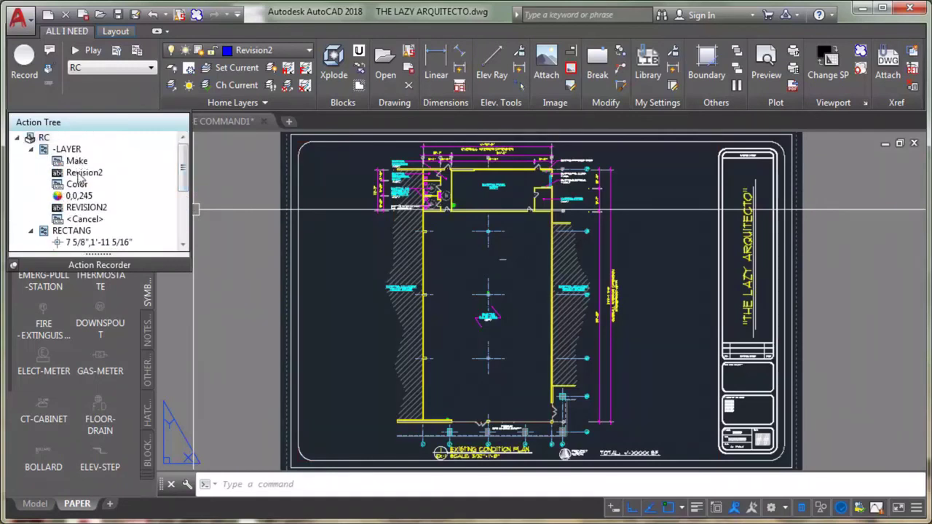
# Set both RECTANG corner-point entries in the RC macro to Pause for User Input.
pyautogui.click(88, 245)
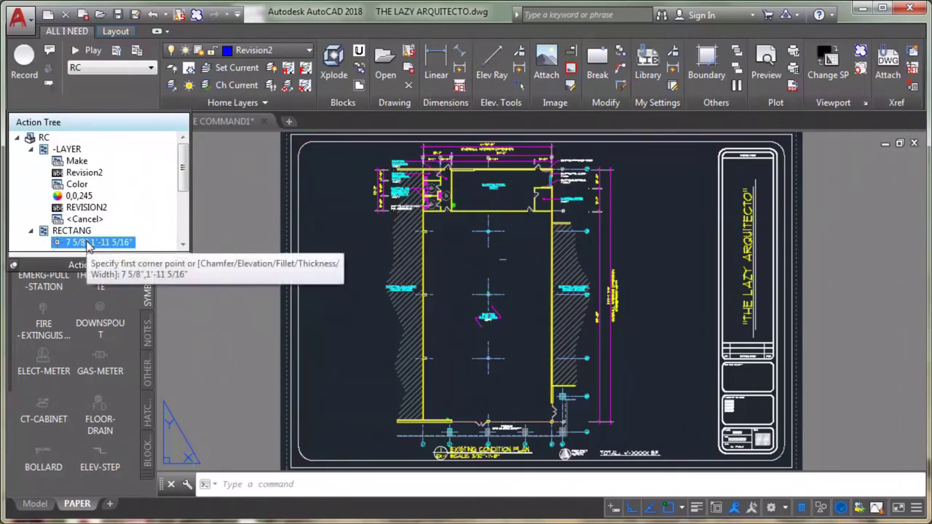
pyautogui.rightClick(89, 244)
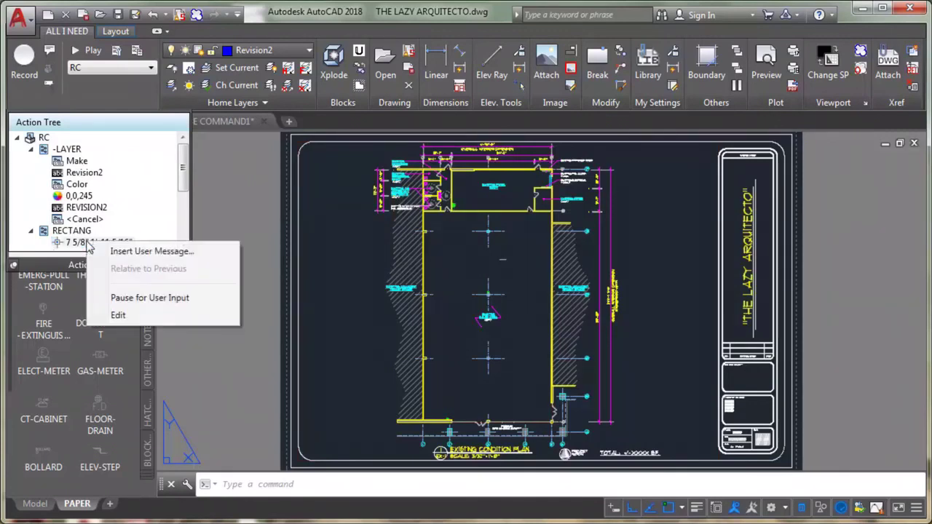
pyautogui.click(122, 298)
pyautogui.scroll(-1, 182, 177)
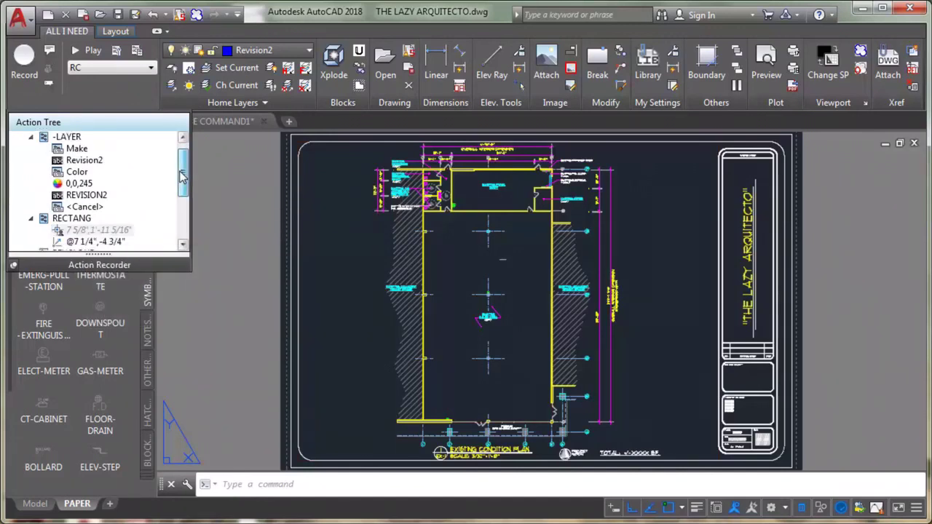
pyautogui.moveTo(182, 176); pyautogui.dragTo(182, 178)
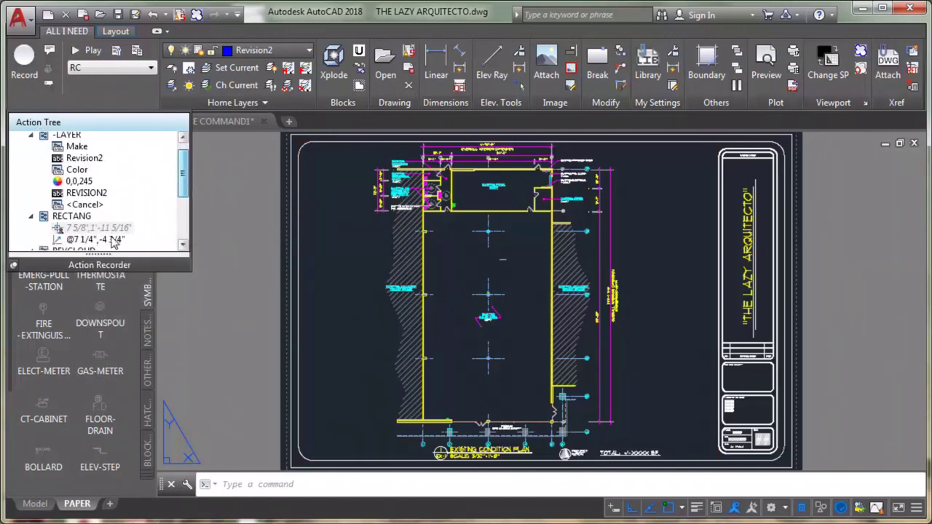
pyautogui.scroll(-1, 113, 241)
pyautogui.click(86, 226)
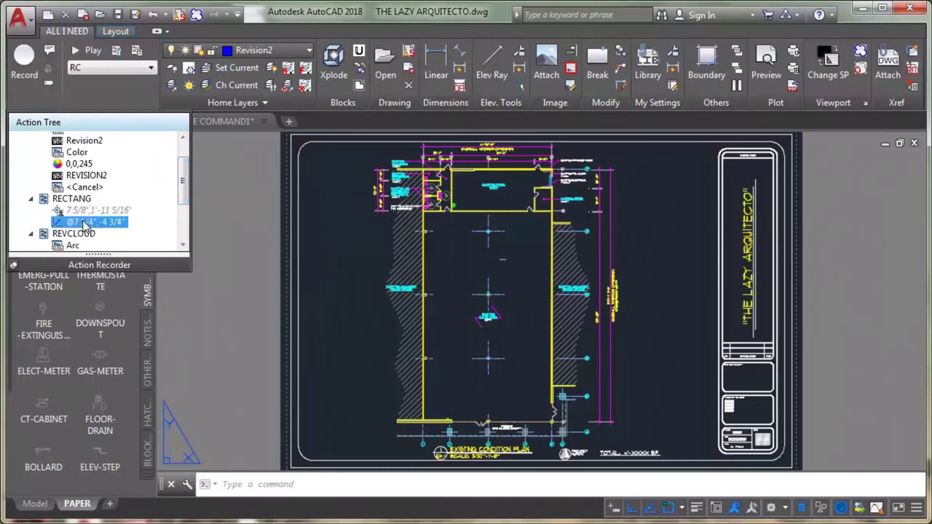
pyautogui.rightClick(84, 226)
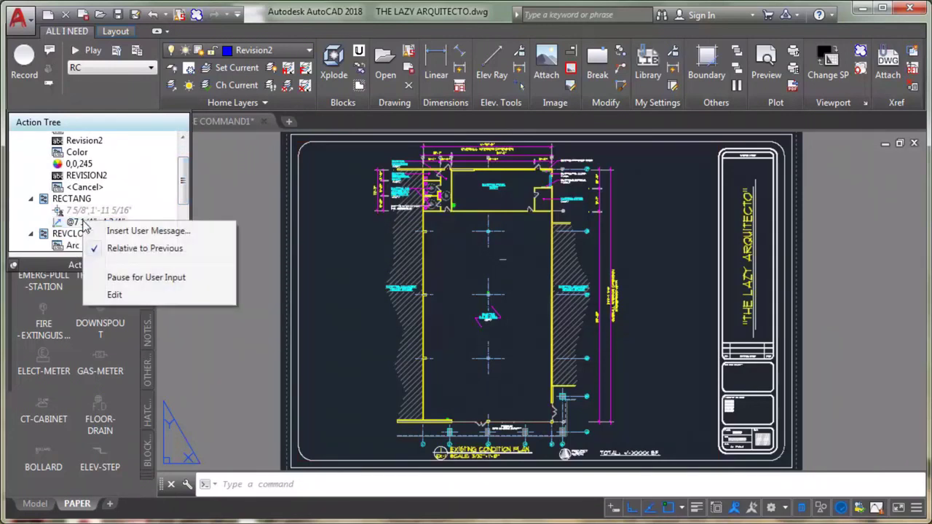
pyautogui.click(120, 278)
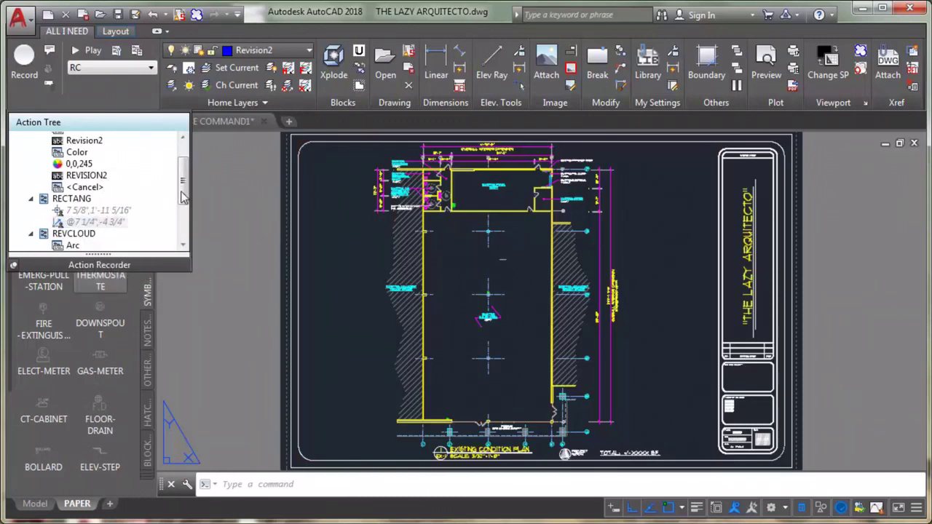
# Run RC to cloud the corridor and restrooms, then zoom out to the whole sheet.
pyautogui.moveTo(182, 197); pyautogui.dragTo(182, 260)
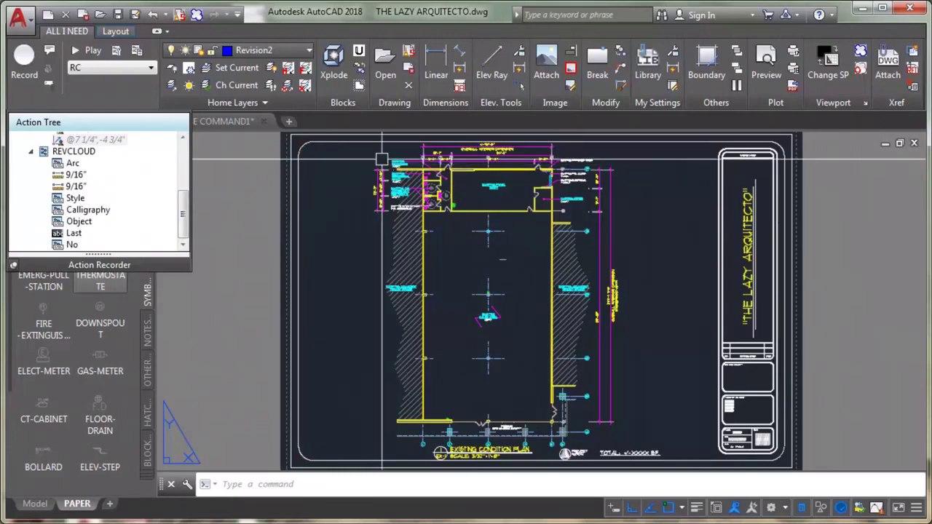
pyautogui.scroll(8, 382, 158)
pyautogui.scroll(-2, 393, 190)
pyautogui.moveTo(412, 222); pyautogui.dragTo(376, 223, button='middle')
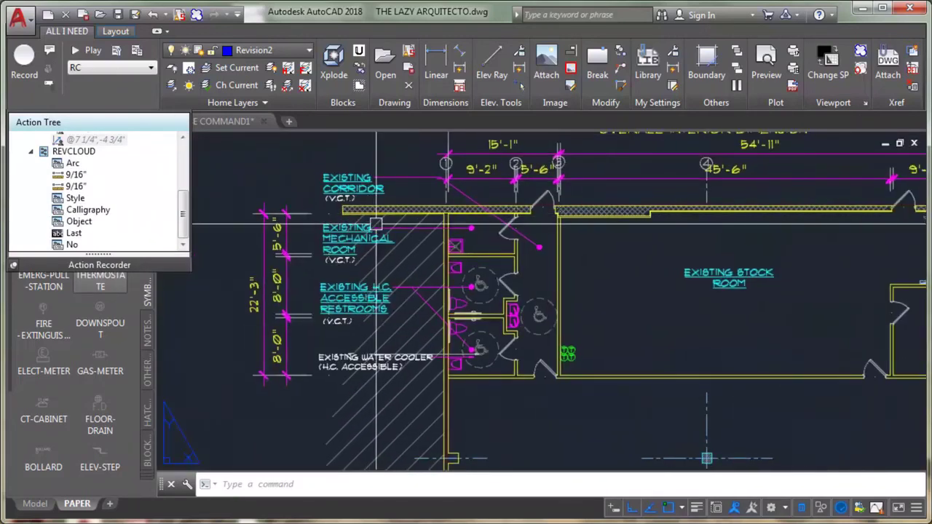
pyautogui.write('RC')
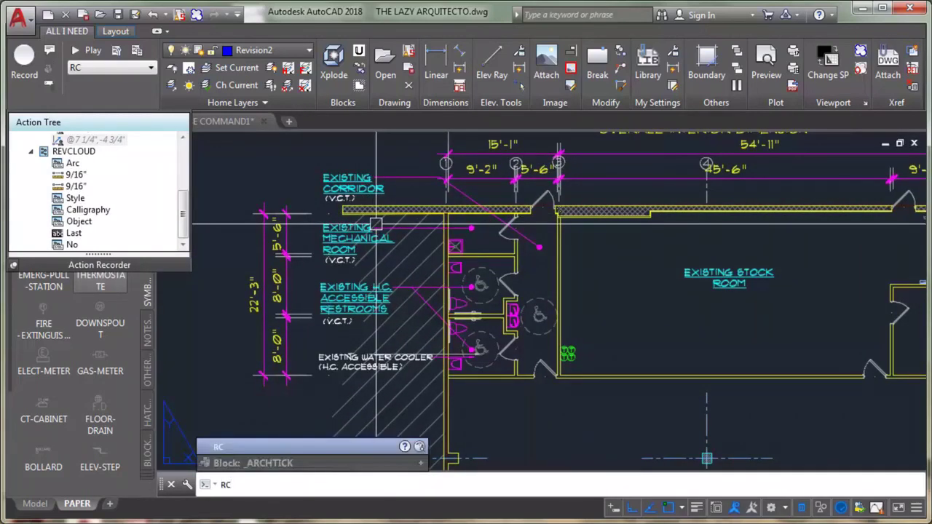
pyautogui.press('Return')
pyautogui.click(394, 188)
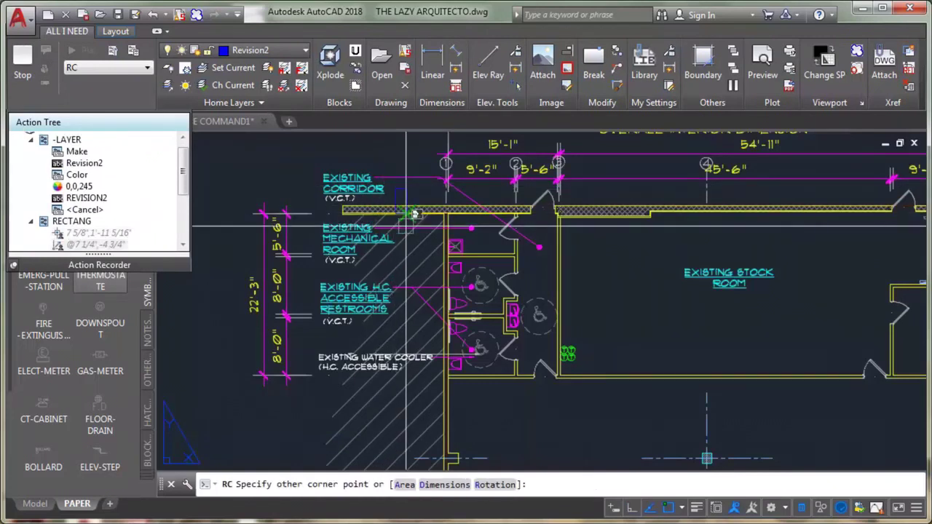
pyautogui.click(593, 407)
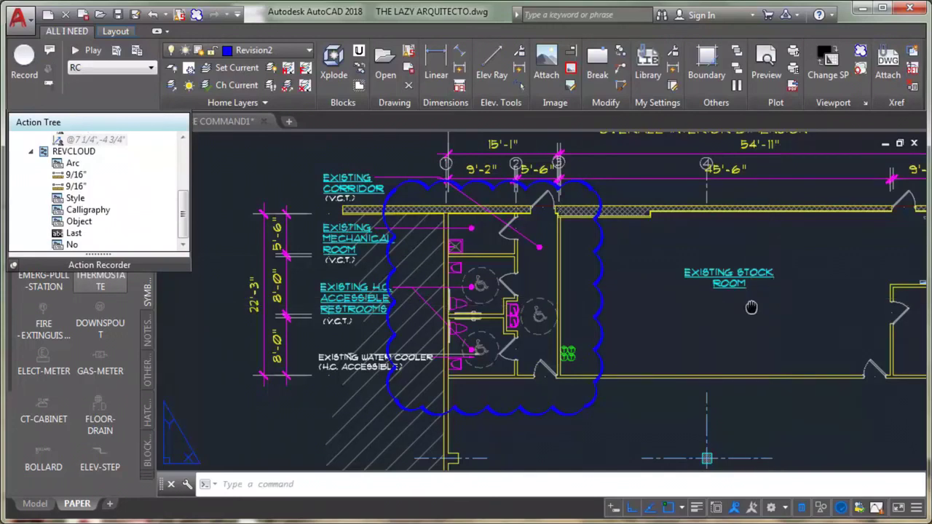
pyautogui.middleClick(751, 307)
pyautogui.middleClick(752, 307)
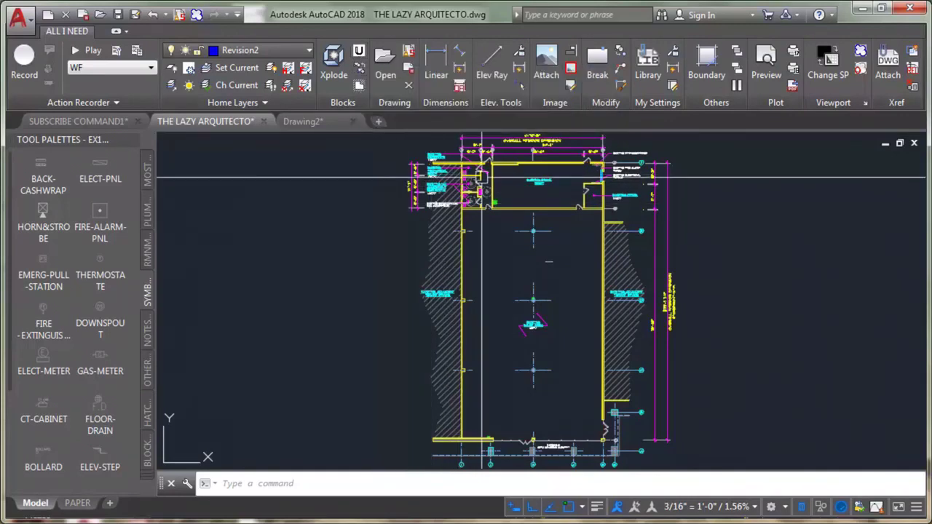
pyautogui.scroll(6, 472, 205)
pyautogui.click(442, 233)
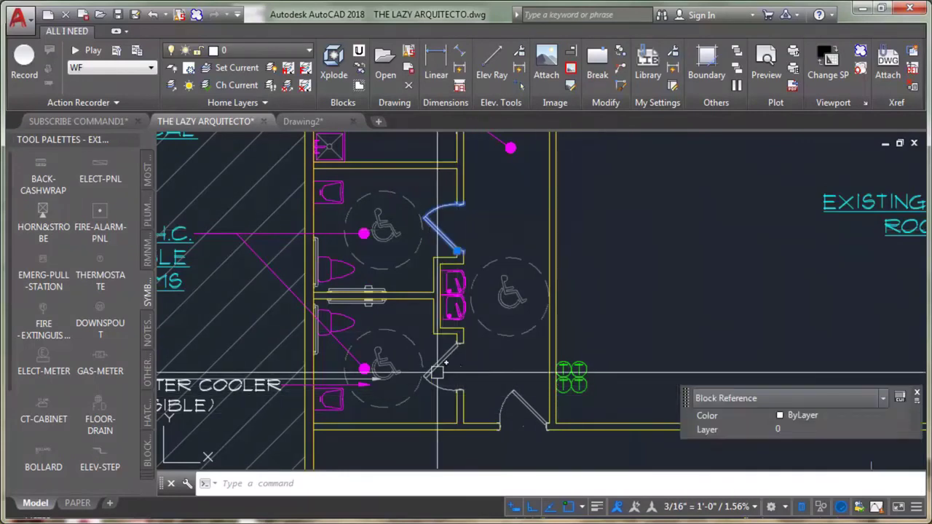
pyautogui.click(437, 373)
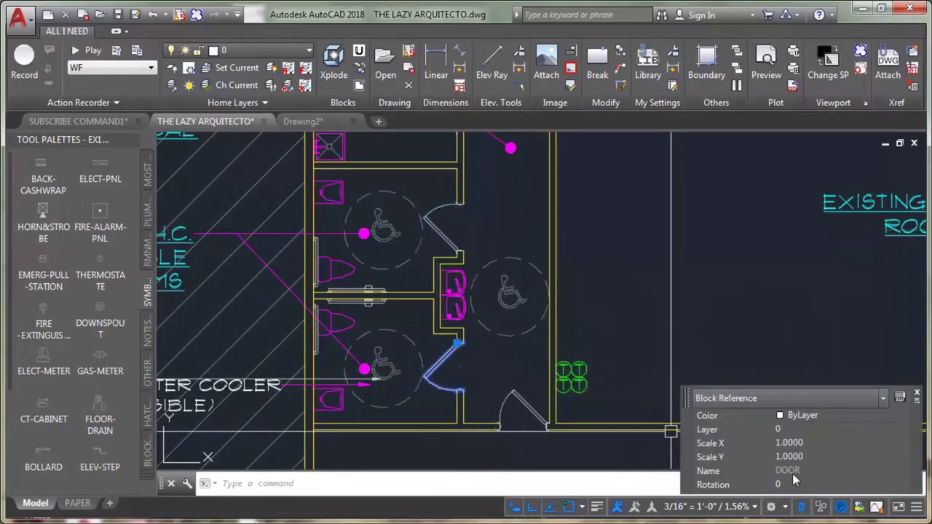
pyautogui.press('Escape')
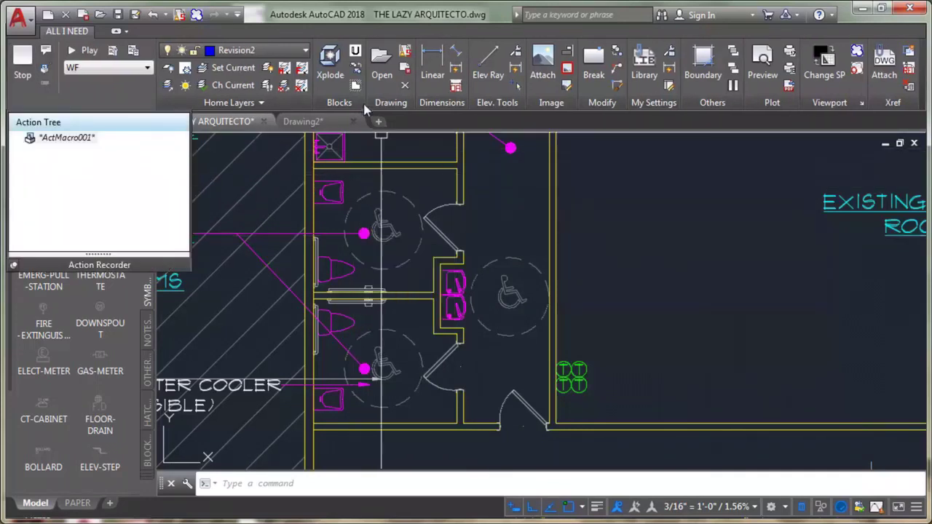
# Record FLATTEN, answering No to hidden-line removal, then cancel the repeated command.
pyautogui.click(354, 61)
pyautogui.press('Return')
pyautogui.press('Return')
pyautogui.press('Return')
pyautogui.press('r')
pyautogui.press('Return')
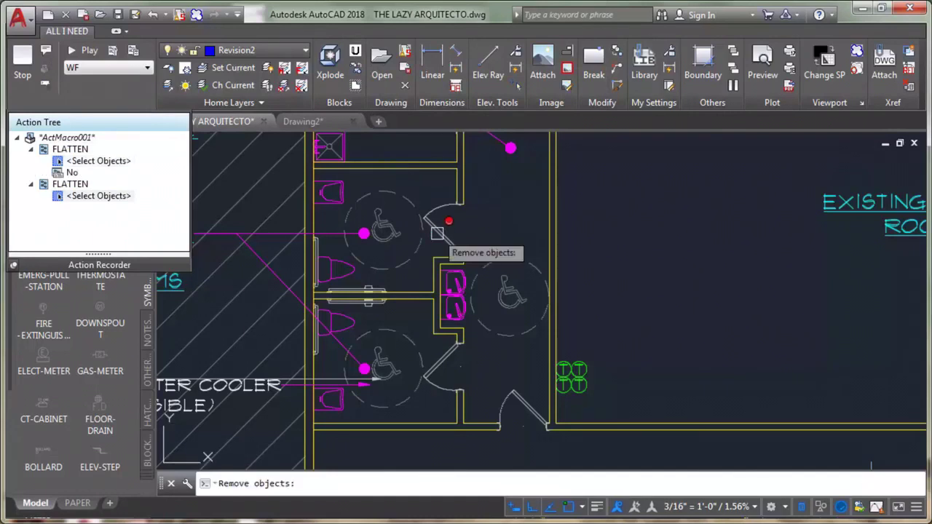
pyautogui.press('Escape')
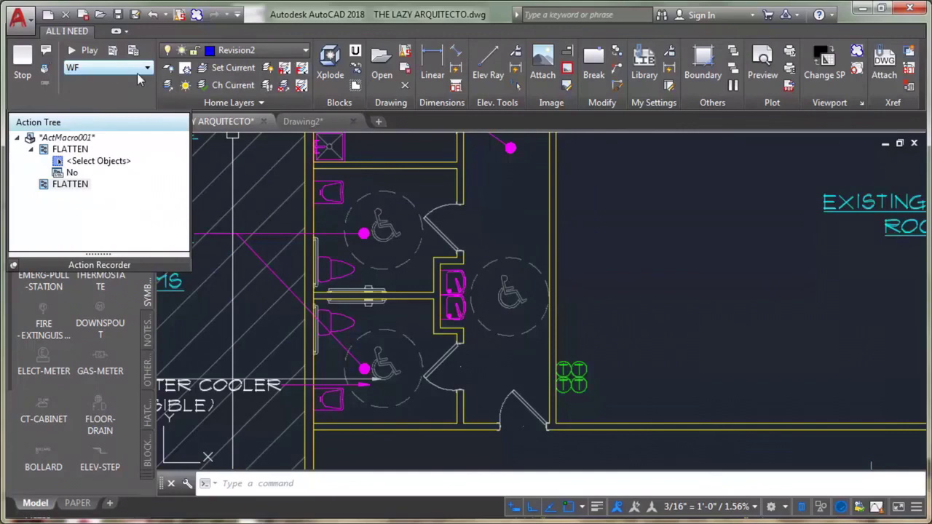
# Stop recording and save the macro as BU, described 'BLOCK UNIQUE COMMAND'.
pyautogui.click(22, 59)
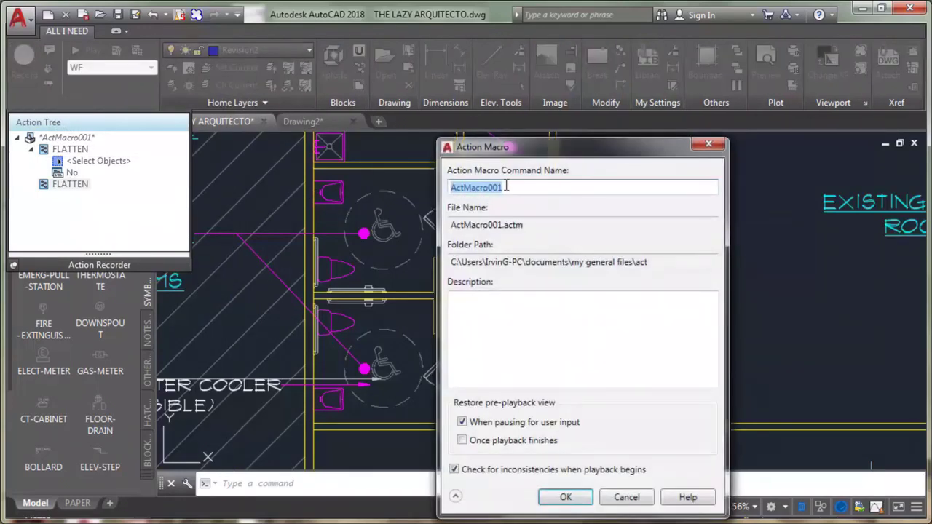
pyautogui.write('BU')
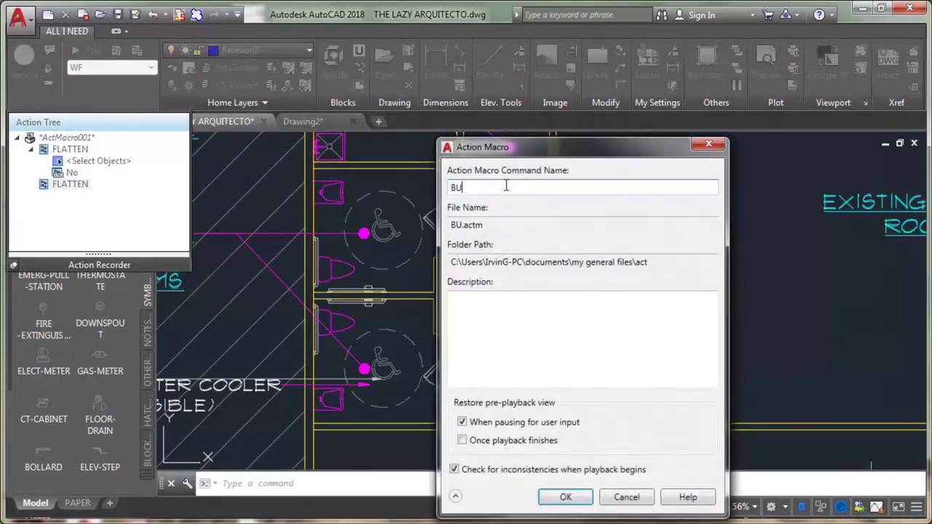
pyautogui.click(496, 319)
pyautogui.write('BLO')
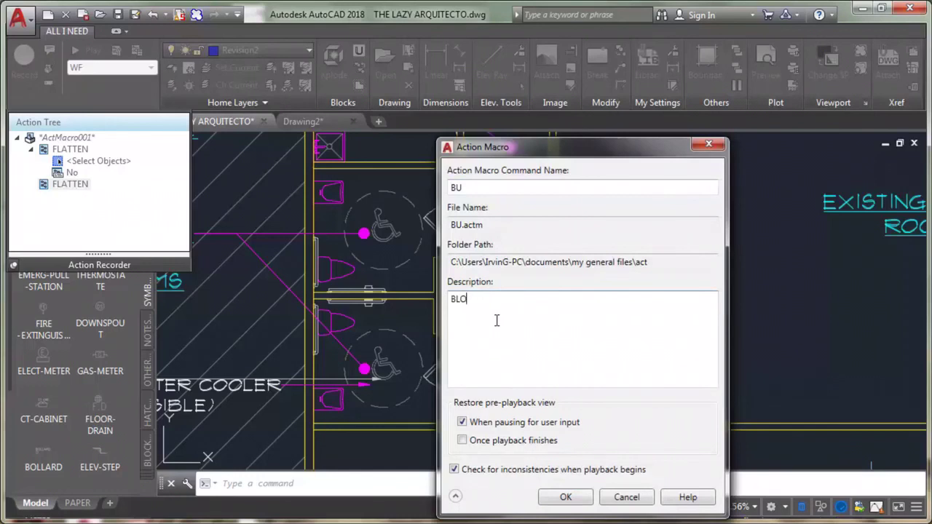
pyautogui.write('CK UNIQUE ')
pyautogui.write('COMMAND')
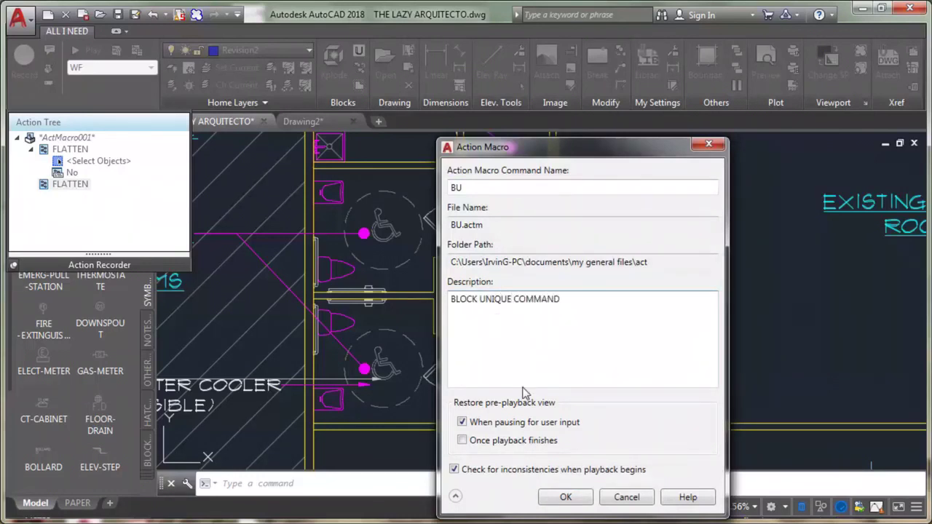
pyautogui.click(562, 497)
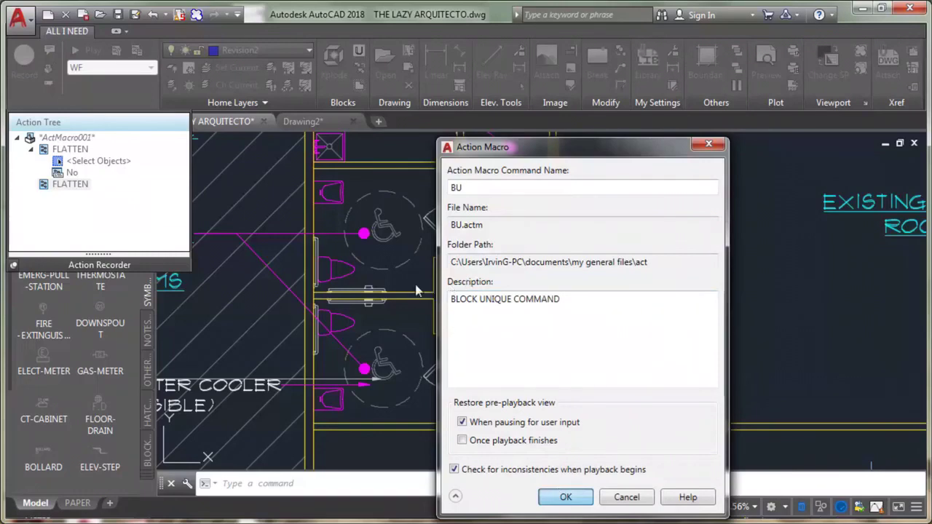
pyautogui.press('Return')
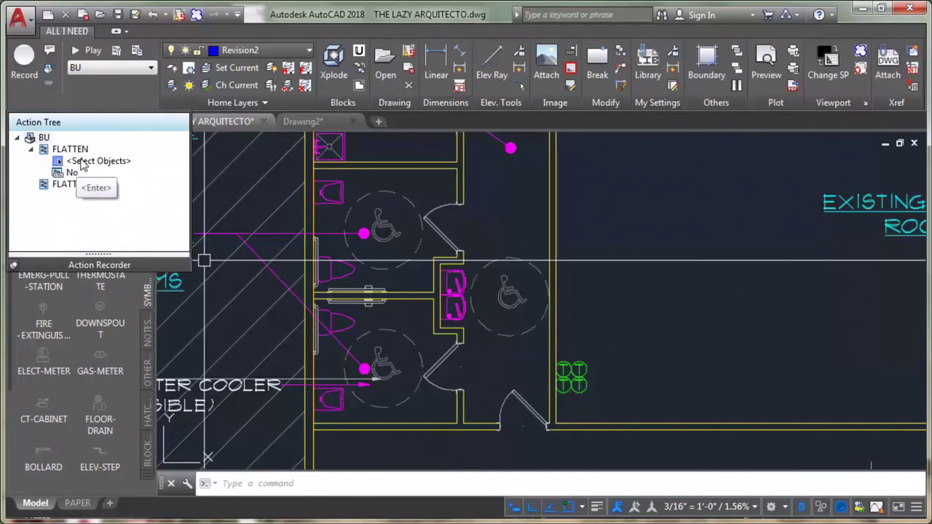
# Set the BU macro's Select Objects step to Pause for User Input.
pyautogui.click(82, 162)
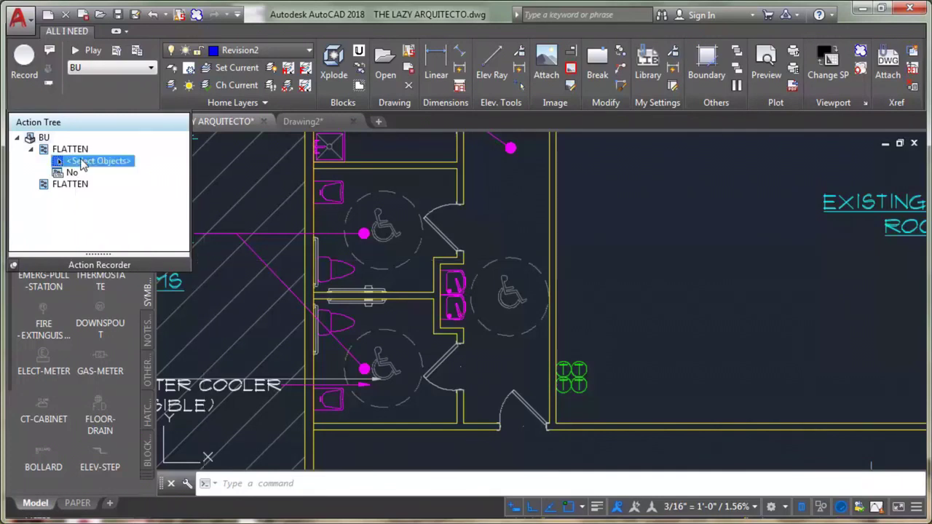
pyautogui.rightClick(83, 164)
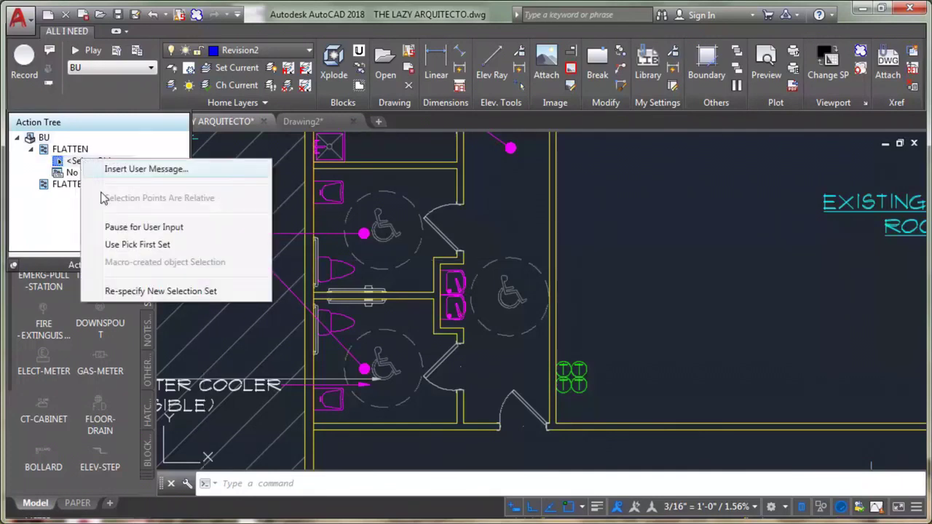
pyautogui.click(124, 229)
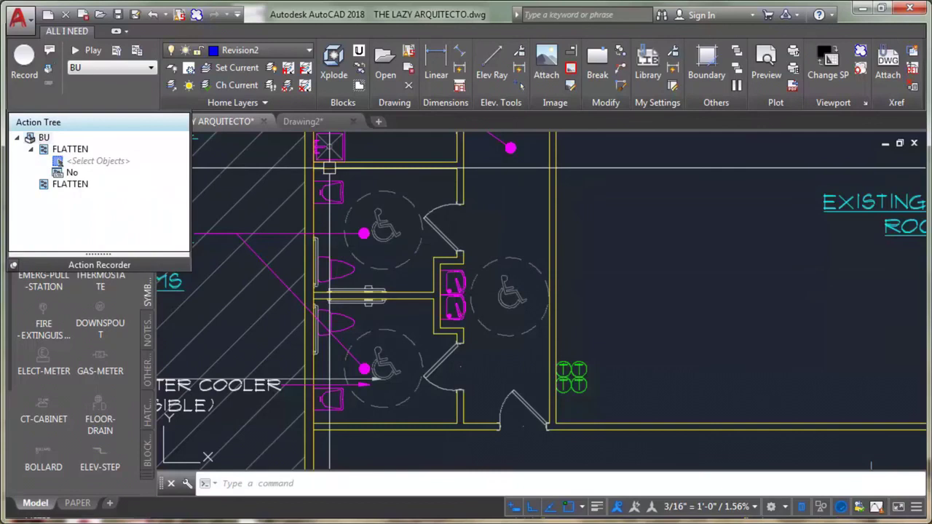
# Delete the extra second FLATTEN step from the BU macro.
pyautogui.click(58, 186)
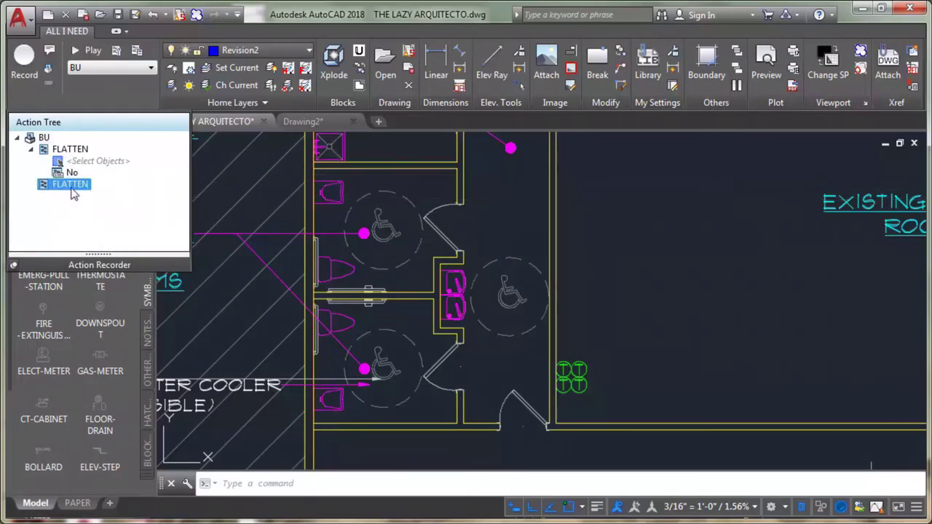
pyautogui.rightClick(73, 193)
pyautogui.click(106, 209)
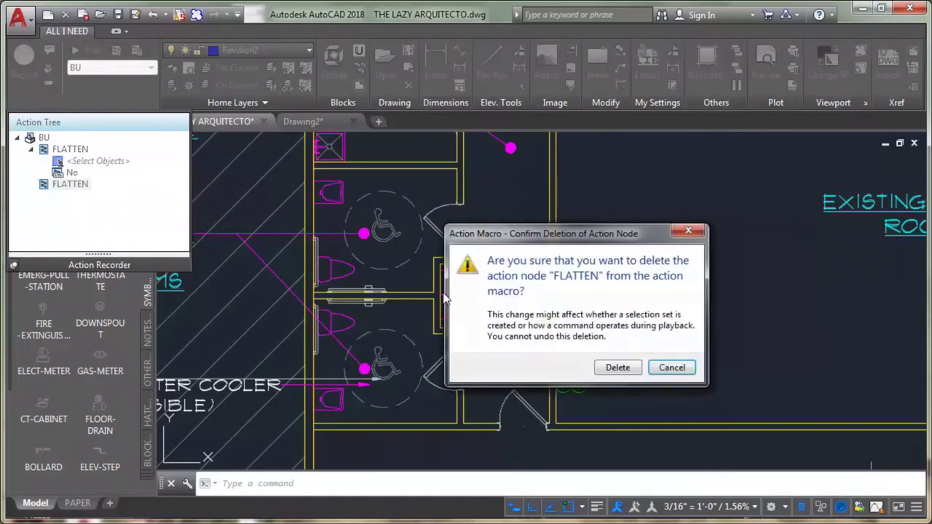
pyautogui.click(617, 367)
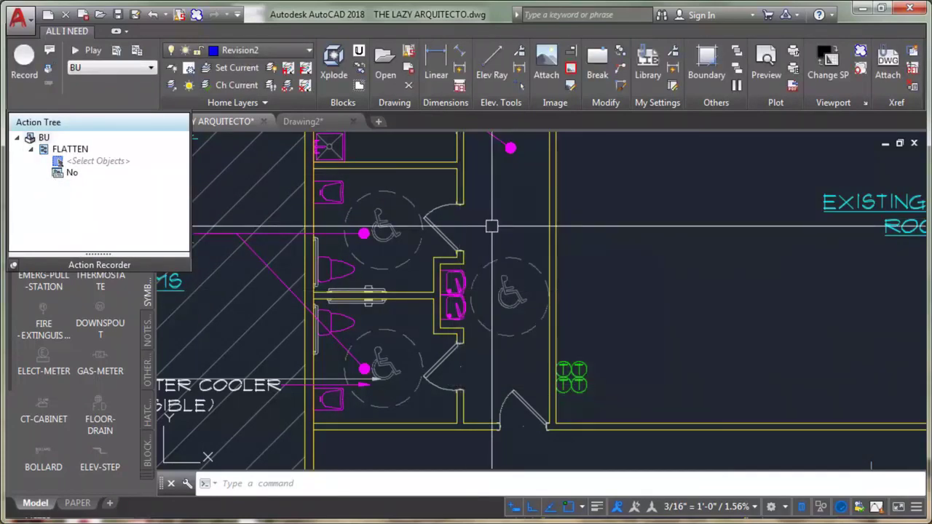
# Run the BU macro on the upper restroom door block.
pyautogui.write('BU')
pyautogui.press('Return')
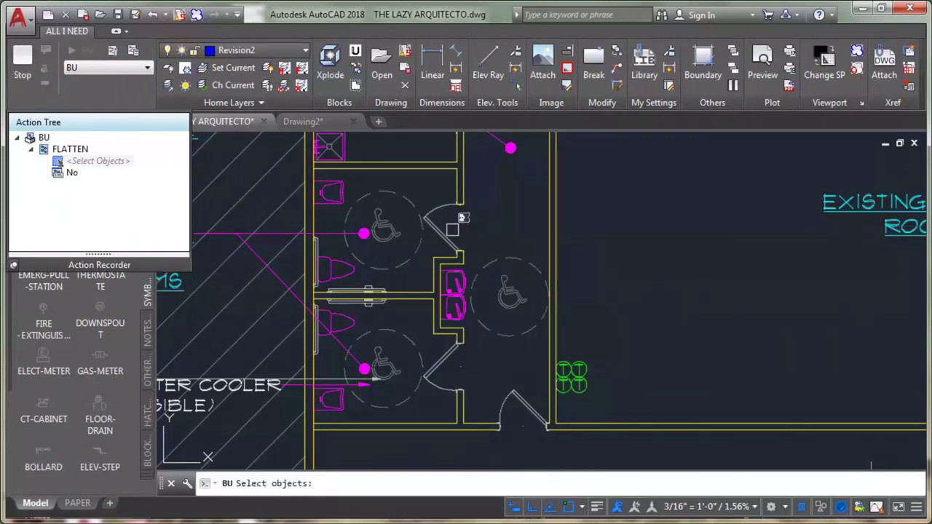
pyautogui.click(443, 235)
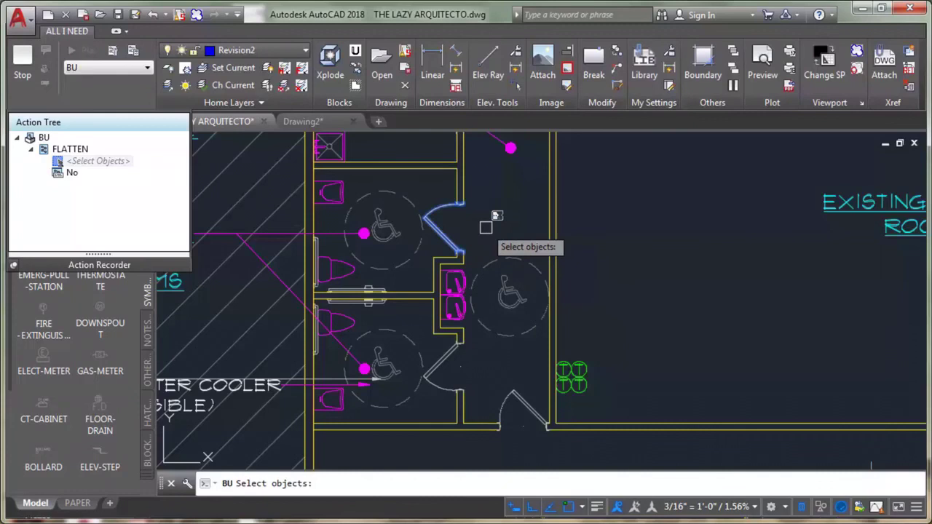
pyautogui.press('Return')
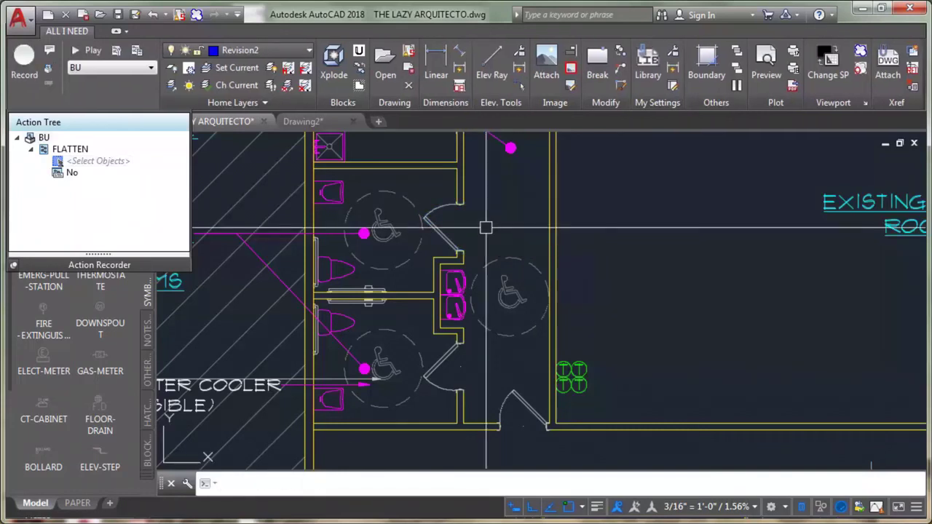
# Open the upper restroom door block for in-place editing.
pyautogui.click(441, 226)
pyautogui.rightClick(445, 209)
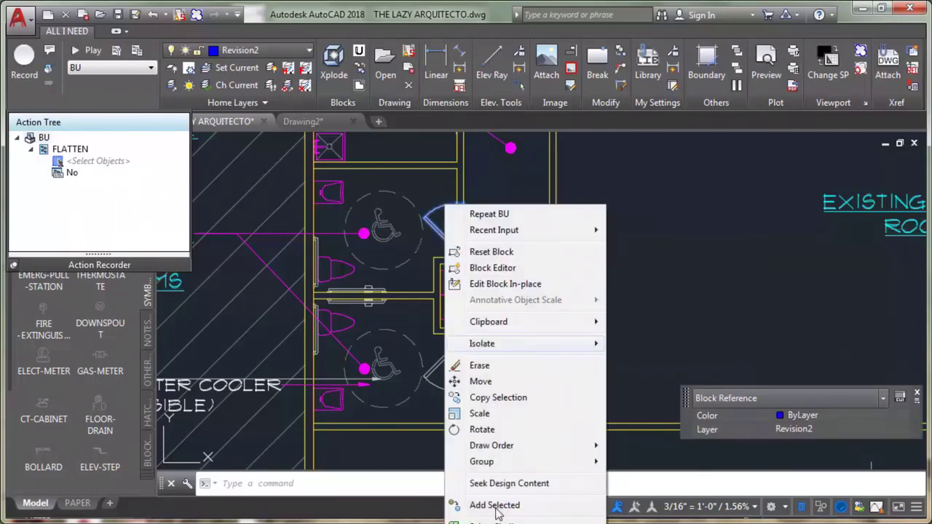
pyautogui.click(499, 284)
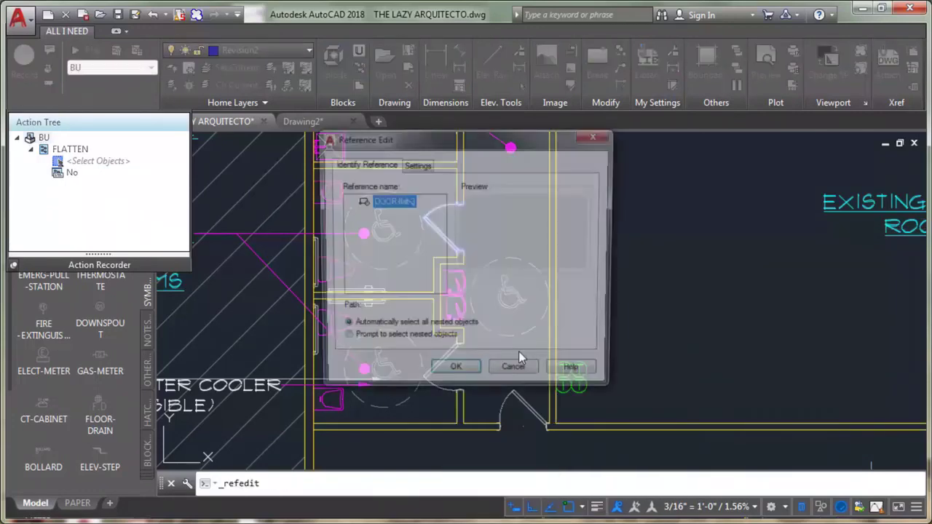
pyautogui.click(464, 380)
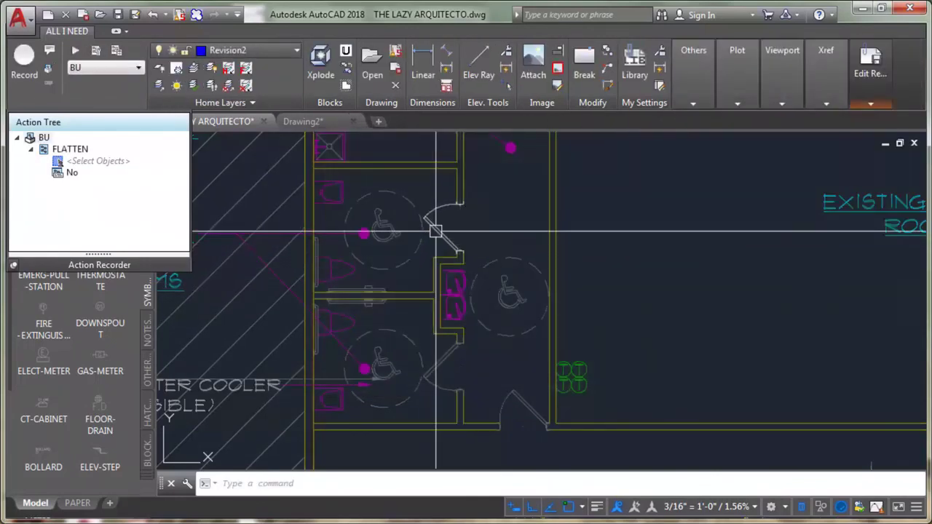
pyautogui.scroll(5, 439, 226)
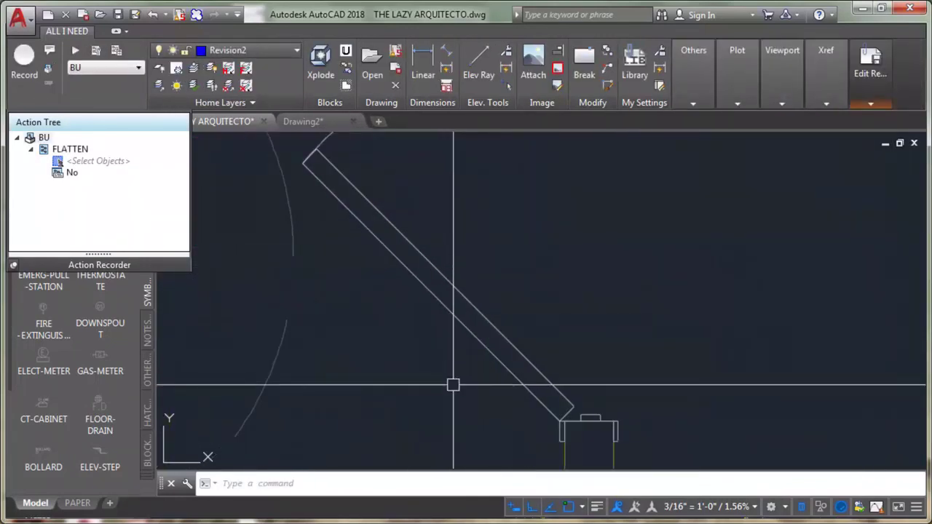
# Rotate the diagonal door leaf by reference so it lies horizontal.
pyautogui.click(429, 290)
pyautogui.write('ro')
pyautogui.press('Return')
pyautogui.scroll(2, 499, 333)
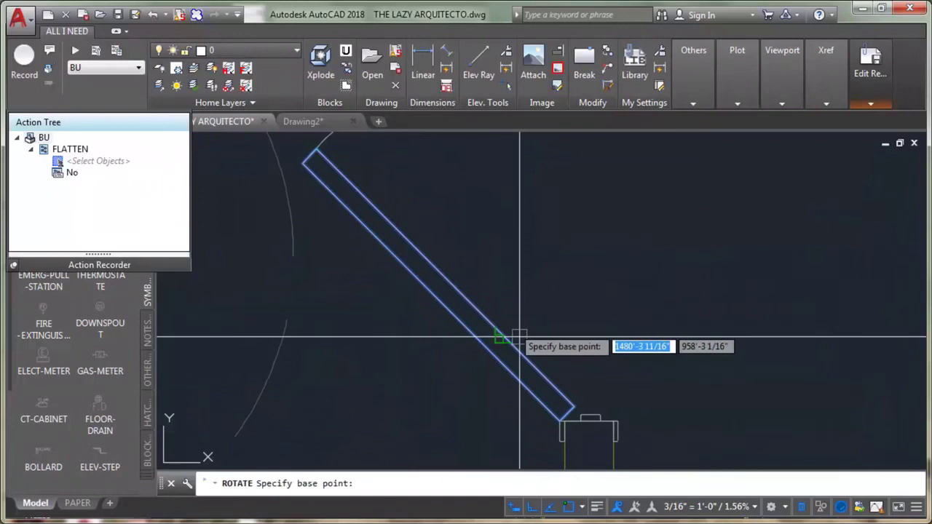
pyautogui.scroll(2, 553, 422)
pyautogui.scroll(2, 546, 409)
pyautogui.click(582, 438)
pyautogui.write('r')
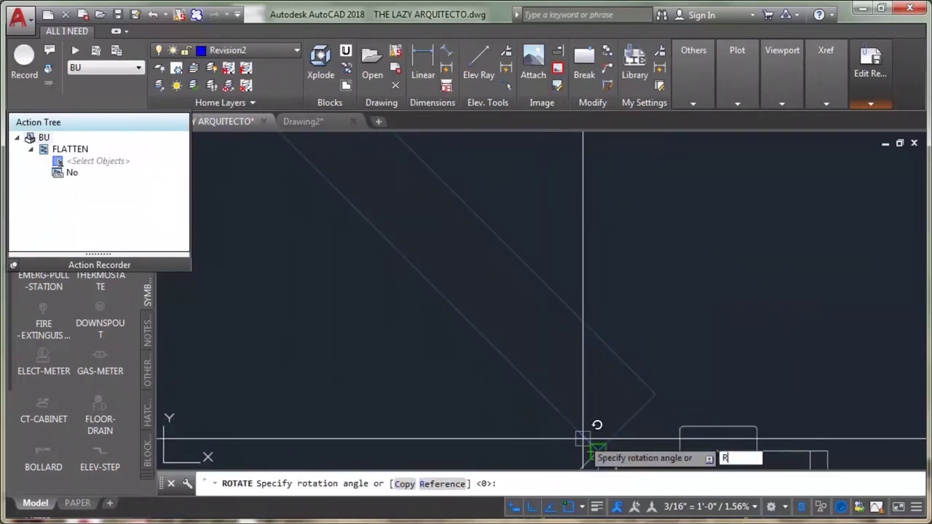
pyautogui.press('Return')
pyautogui.click(583, 438)
pyautogui.scroll(-2, 580, 437)
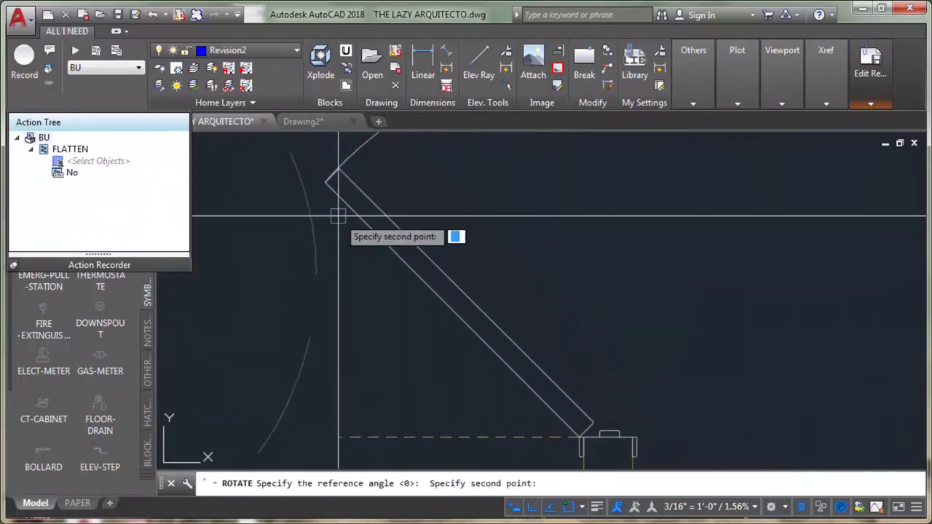
pyautogui.click(558, 379)
pyautogui.click(284, 291)
# Stretch the swing arc's end to the leaf's top-left corner.
pyautogui.click(335, 173)
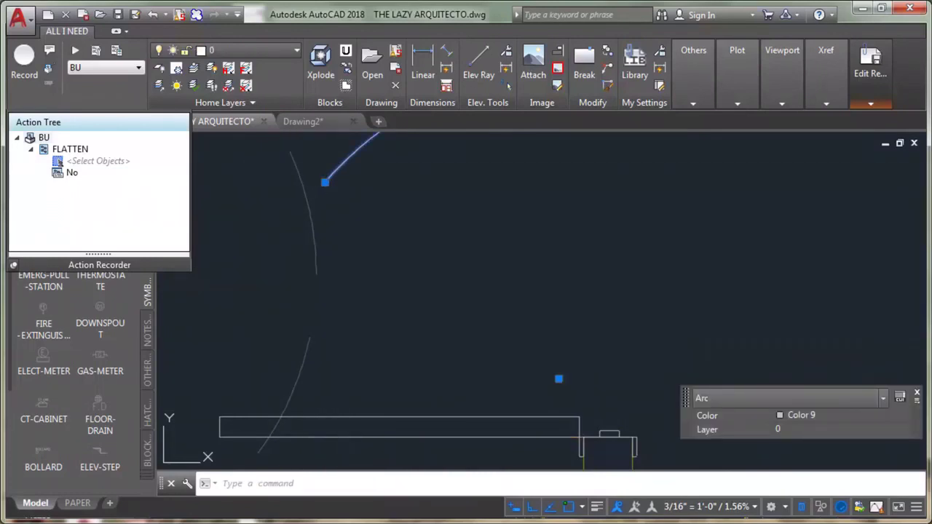
pyautogui.click(324, 182)
pyautogui.click(220, 417)
pyautogui.press('Escape')
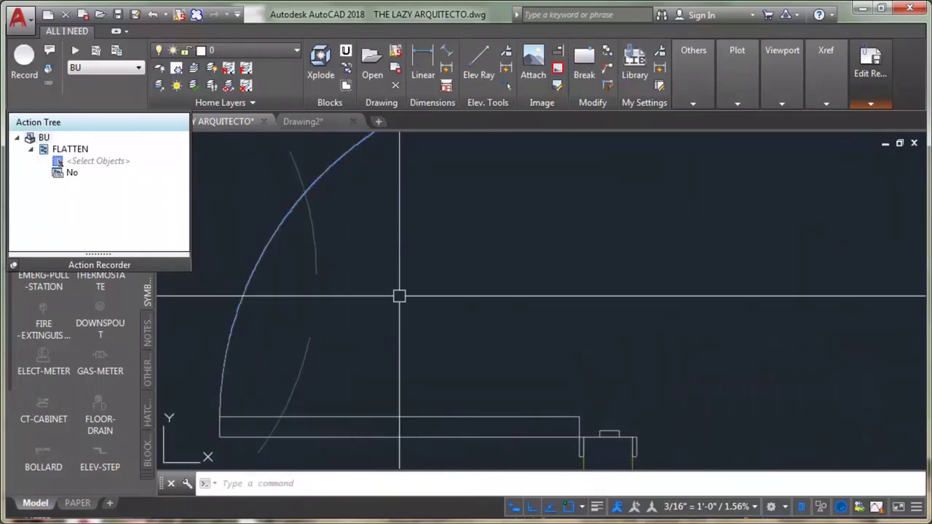
pyautogui.scroll(-5, 399, 295)
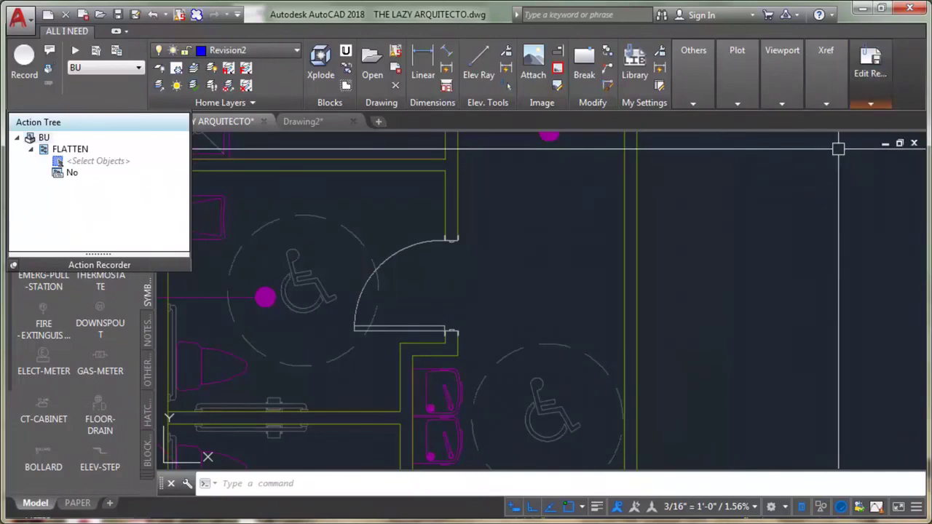
# Save the in-place block changes and return to the full floor plan.
pyautogui.moveTo(870, 74)
pyautogui.click(871, 133)
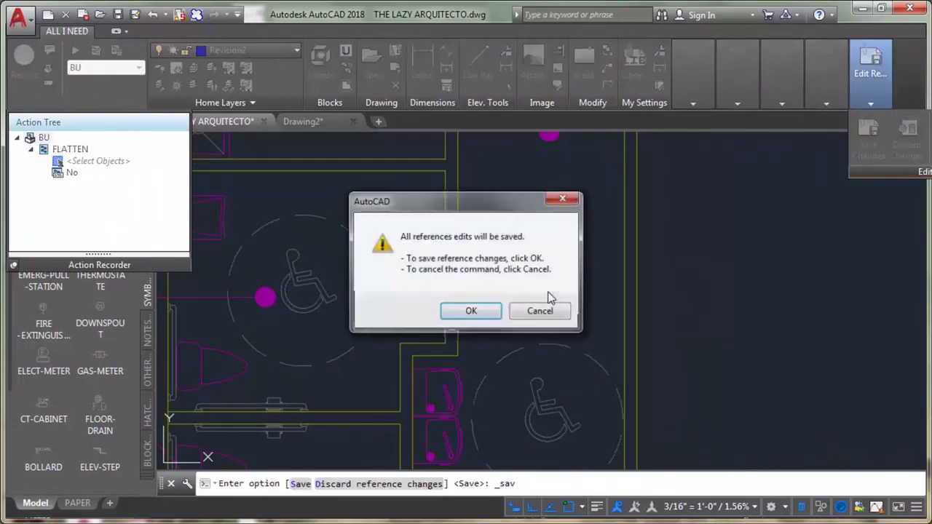
pyautogui.click(480, 317)
pyautogui.scroll(-2, 537, 318)
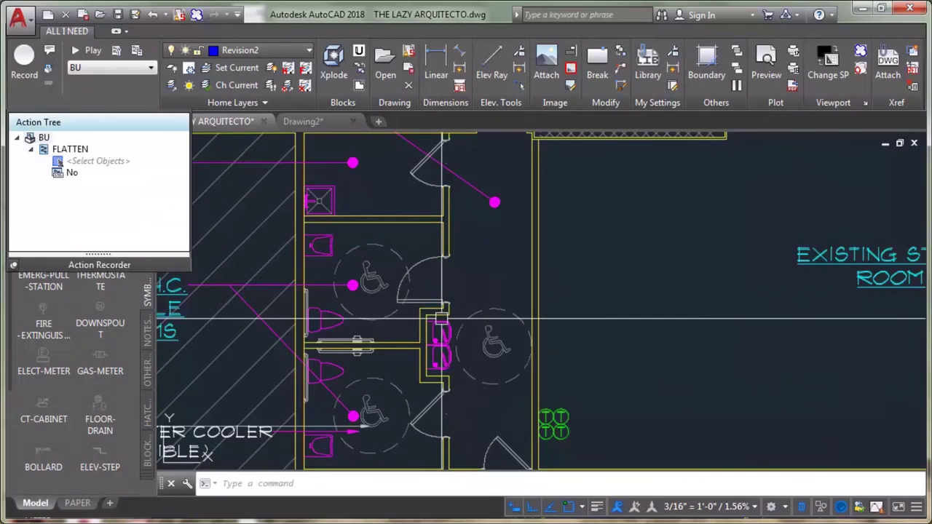
pyautogui.scroll(-5, 474, 285)
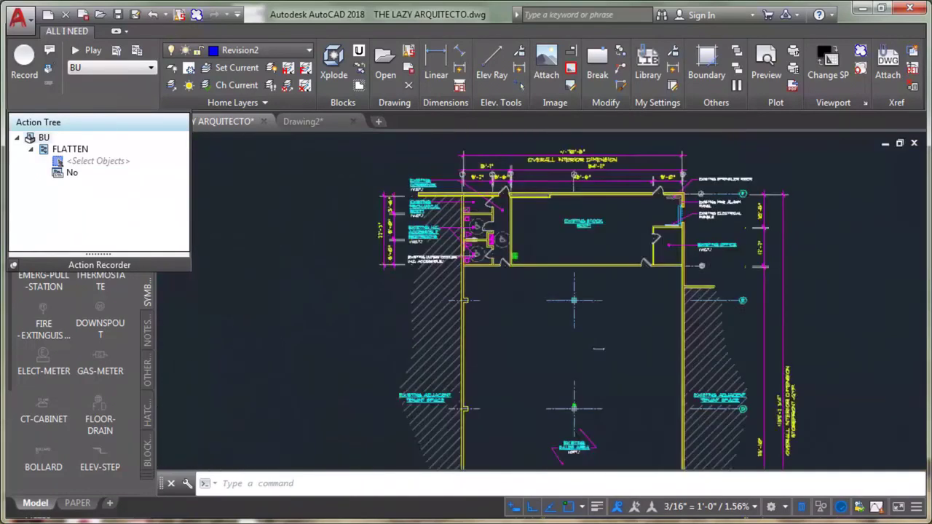
pyautogui.scroll(-2, 475, 286)
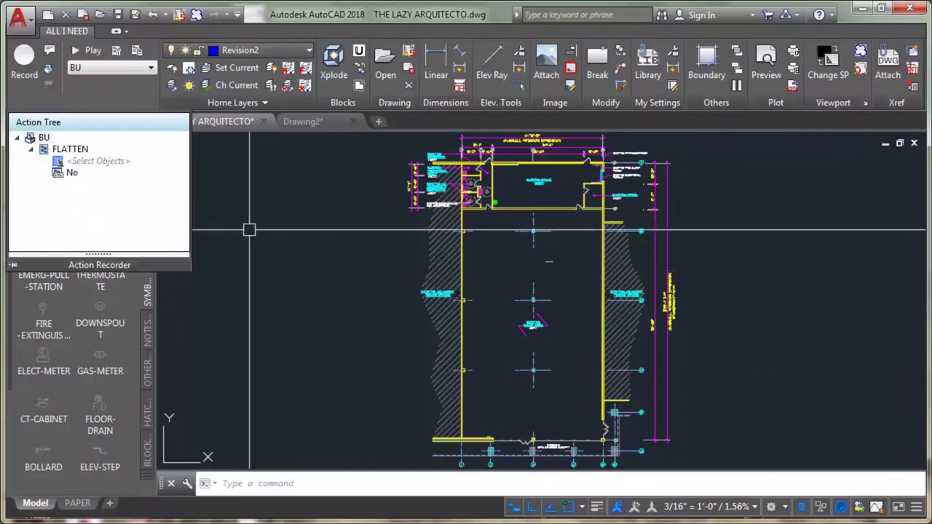
# In SUBSCRIBE COMMAND1, set IMAGEFRAME to 0 to hide the image frame, then rerun IMAGEFRAME.
pyautogui.hotkey('ctrl', 'Tab')
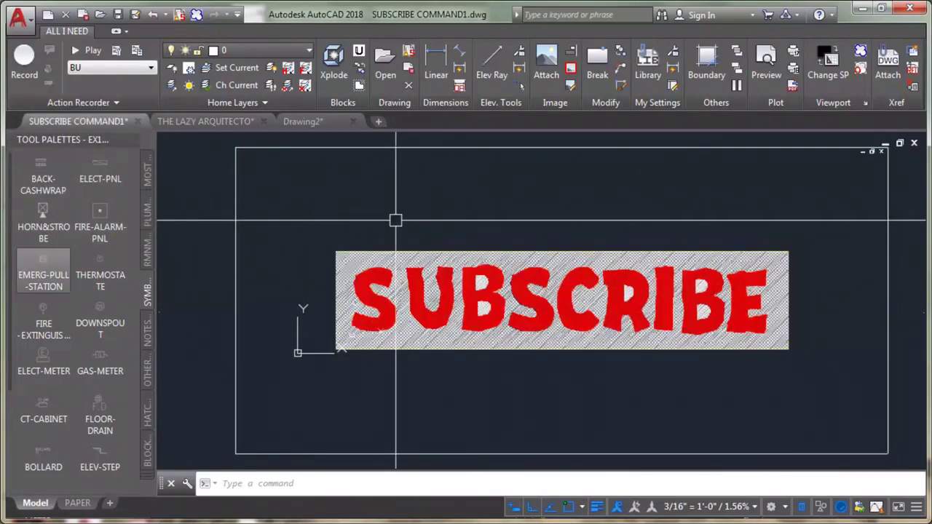
pyautogui.write('IMA')
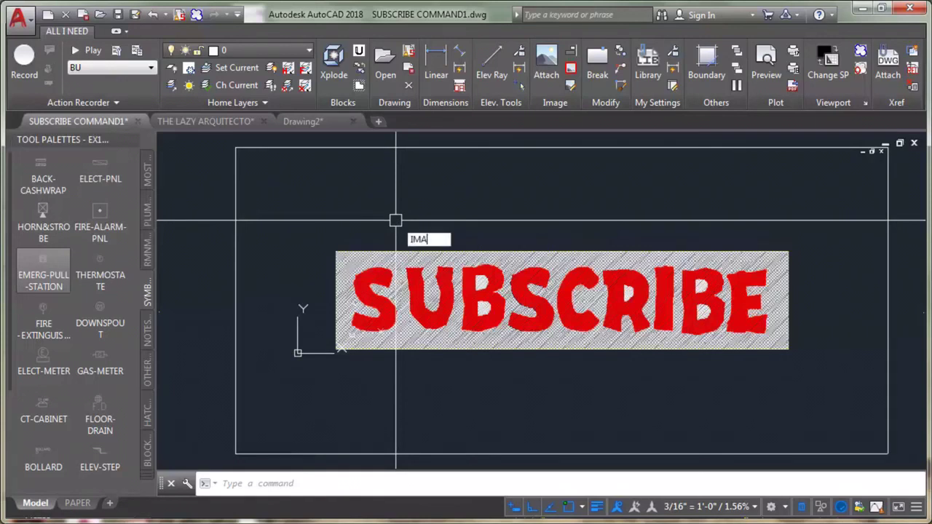
pyautogui.write('GEFRAME')
pyautogui.press('Return')
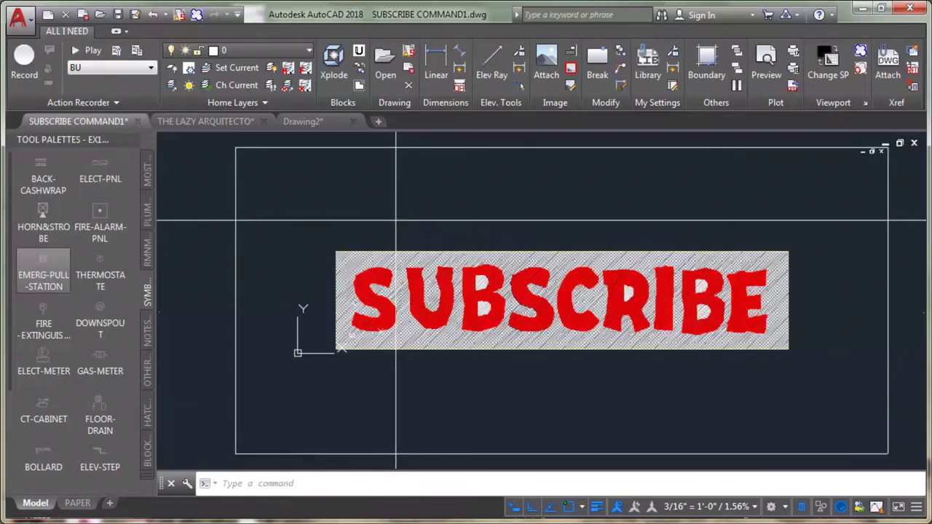
pyautogui.write('0')
pyautogui.press('Return')
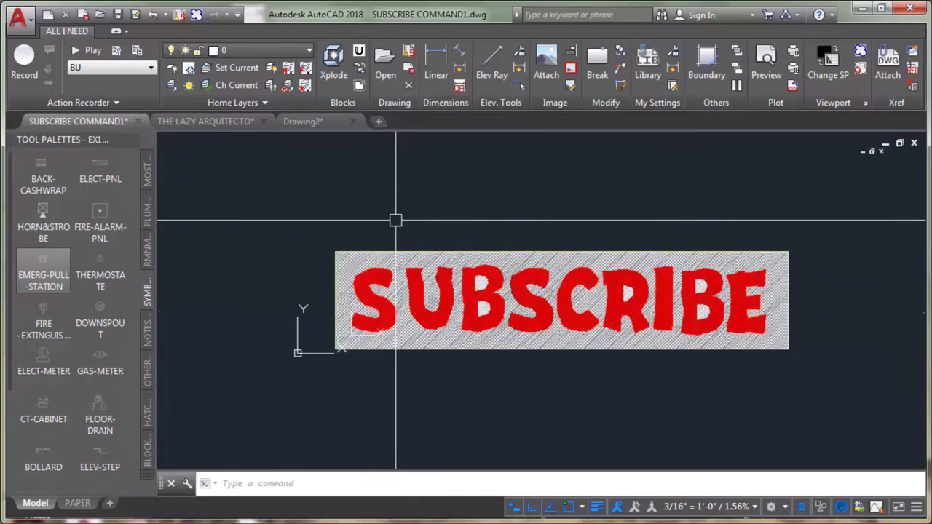
pyautogui.write('IMAGEFRA')
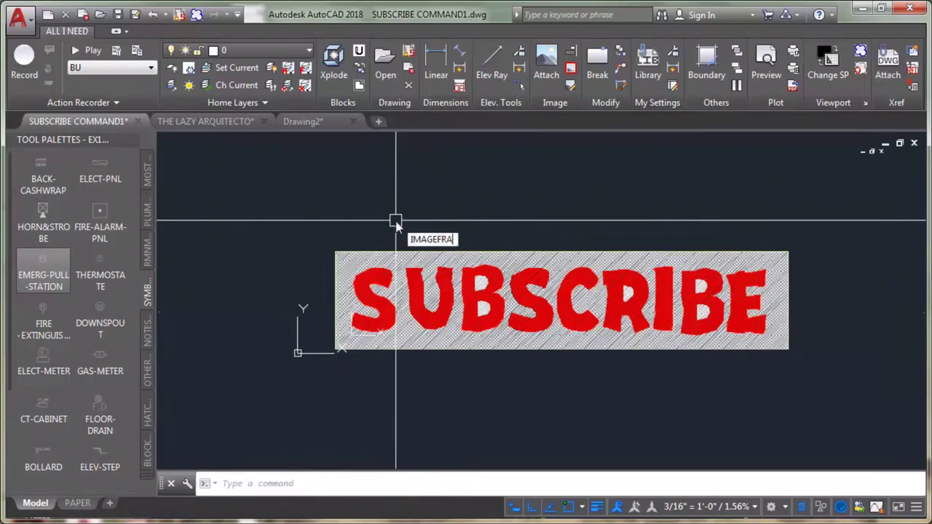
pyautogui.write('ME')
pyautogui.press('Return')
# Set IMAGEFRAME to 1 to restore the frame, and record IMAGEFRAME with value 1 as a macro.
pyautogui.write('1')
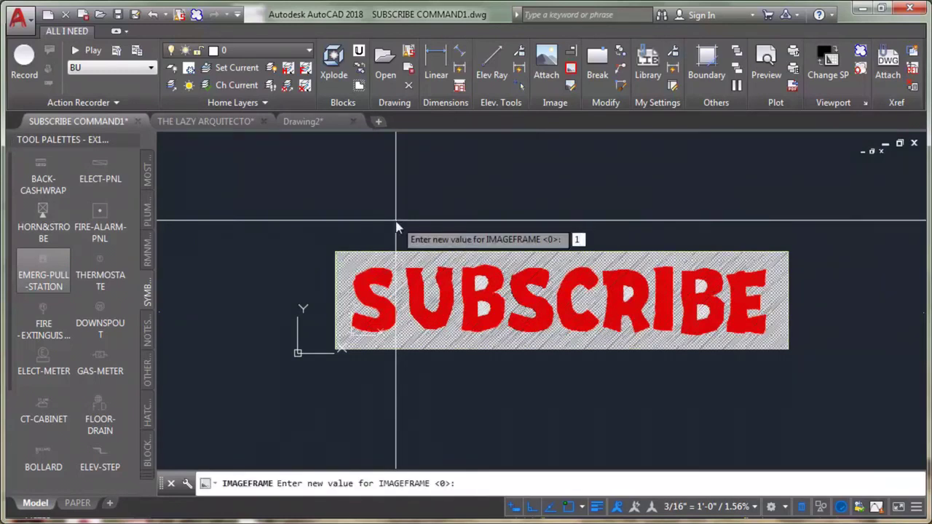
pyautogui.press('Return')
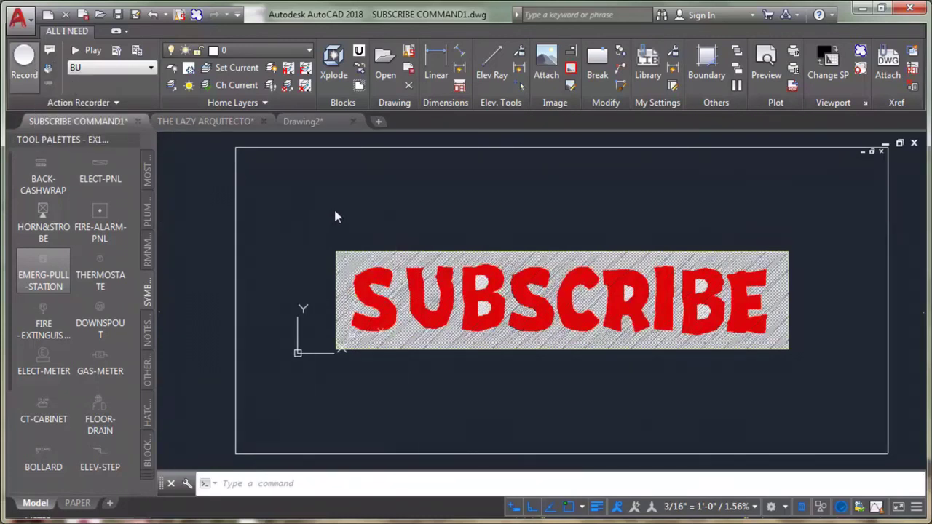
pyautogui.write('IMA')
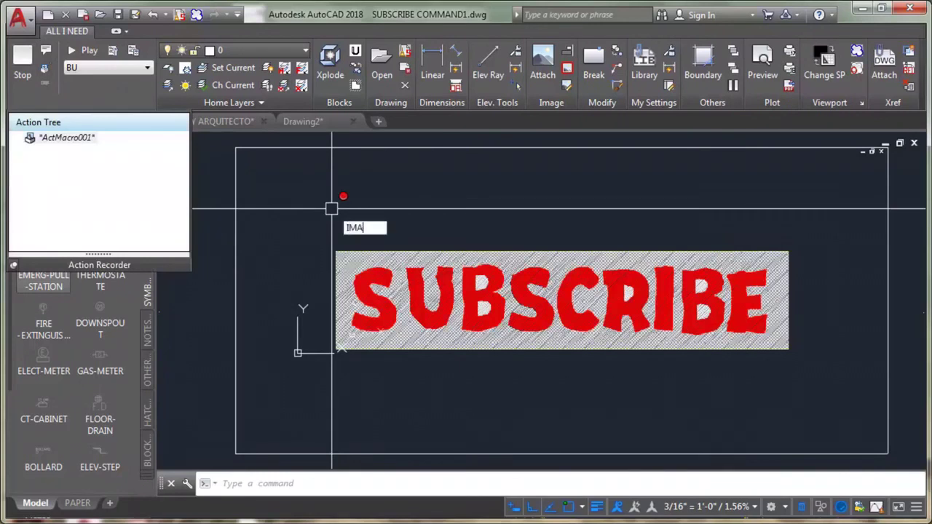
pyautogui.write('GEFRA')
pyautogui.press('Return')
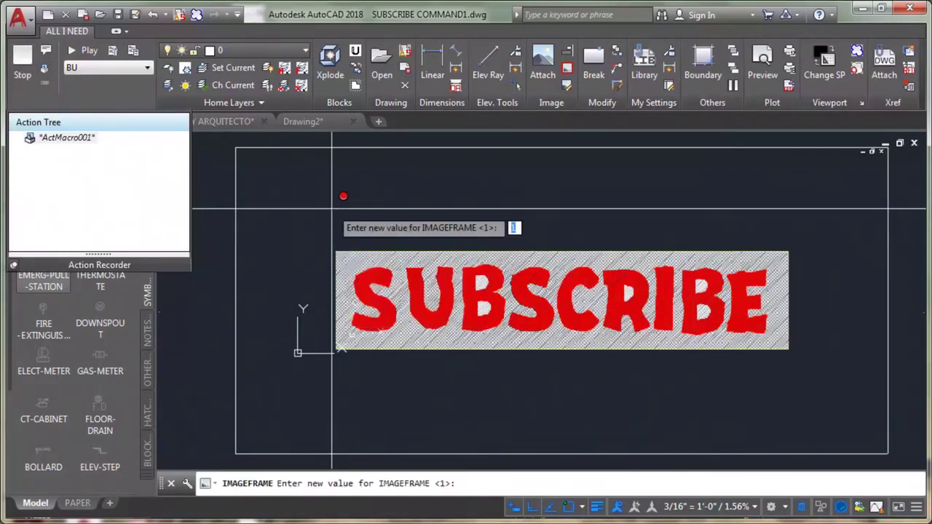
pyautogui.press('Return')
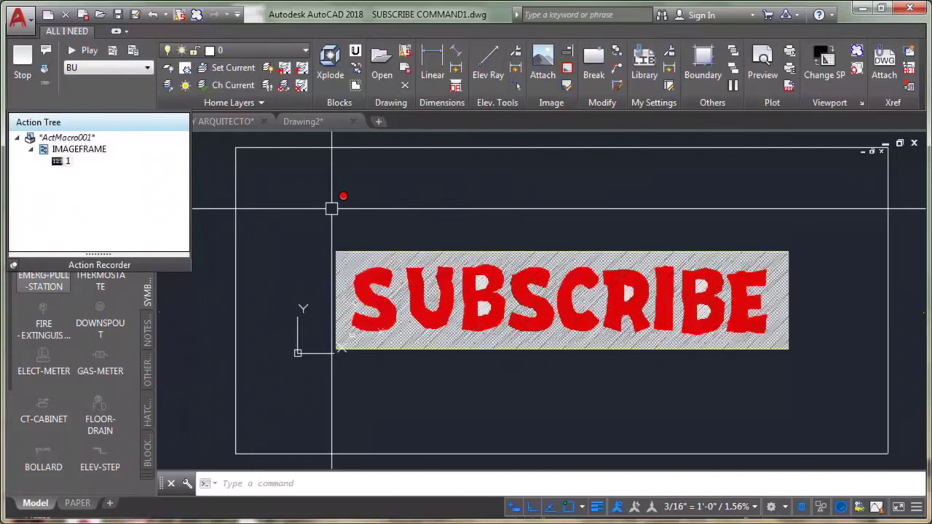
# Stop recording and save the macro as IF, described 'IMAGEFRAME SYSTEM VARIABLE'.
pyautogui.click(23, 62)
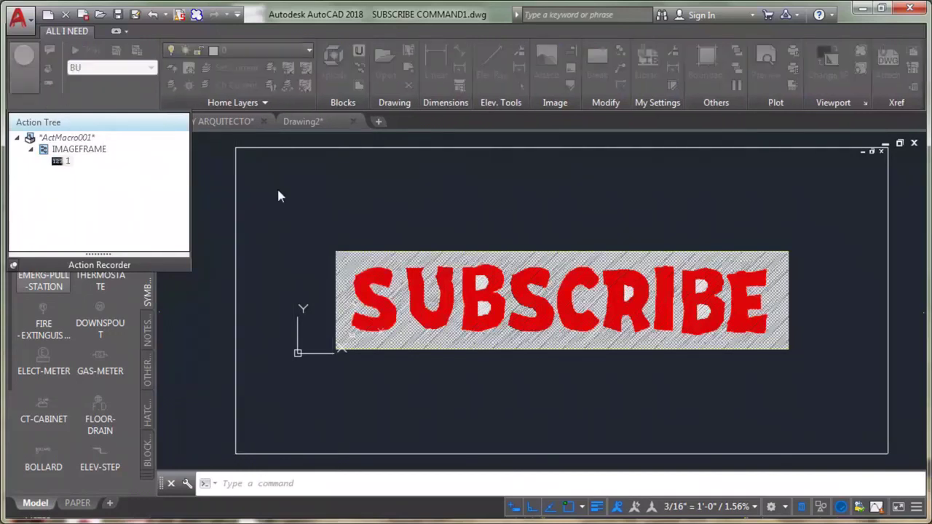
pyautogui.write('IF')
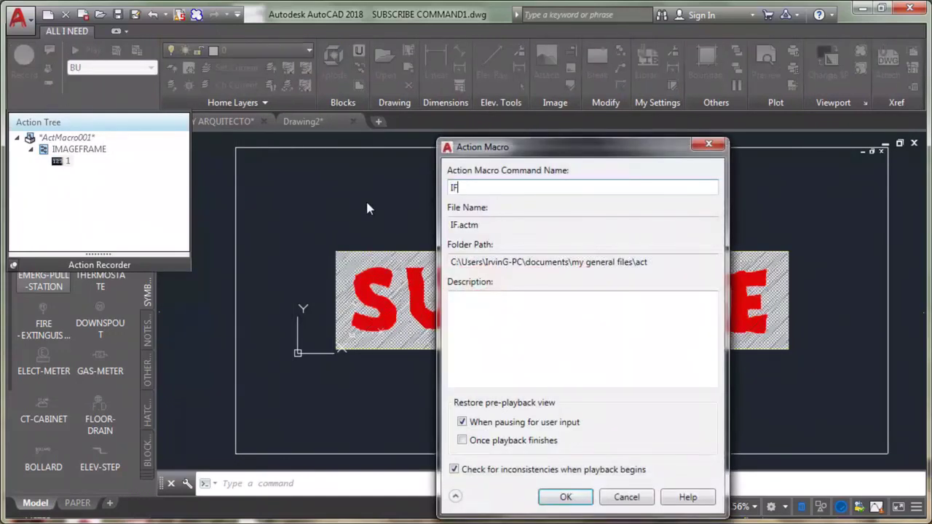
pyautogui.click(499, 312)
pyautogui.write('IMAGEFRA')
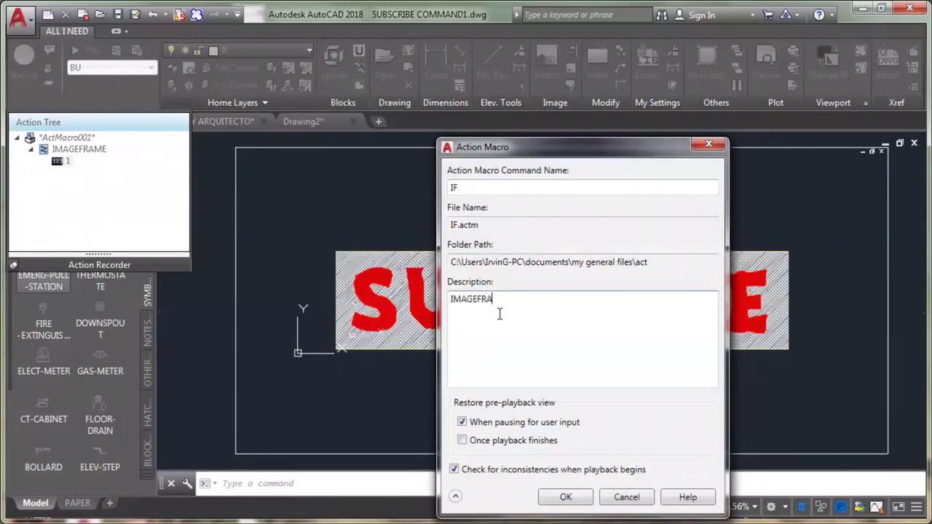
pyautogui.write('ME SYSTEM VARIABLE')
pyautogui.click(573, 502)
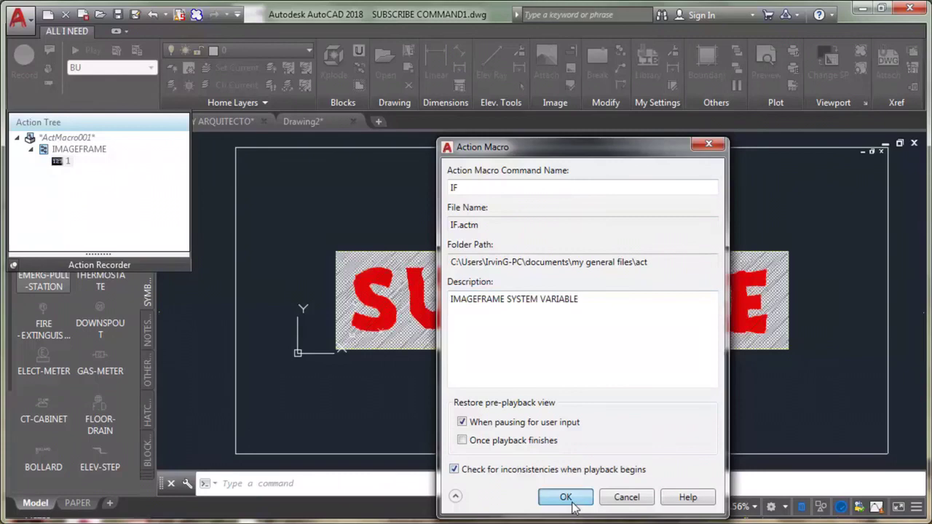
pyautogui.click(573, 503)
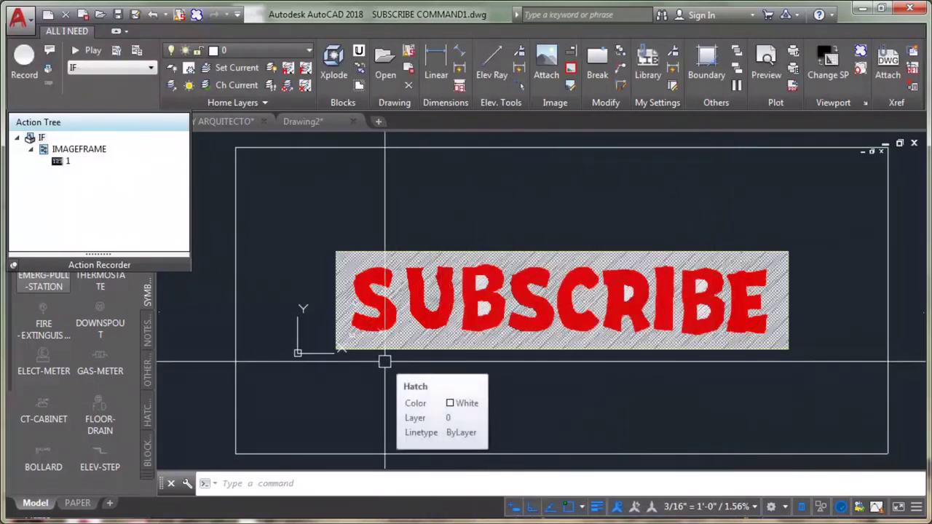
pyautogui.moveTo(384, 365)
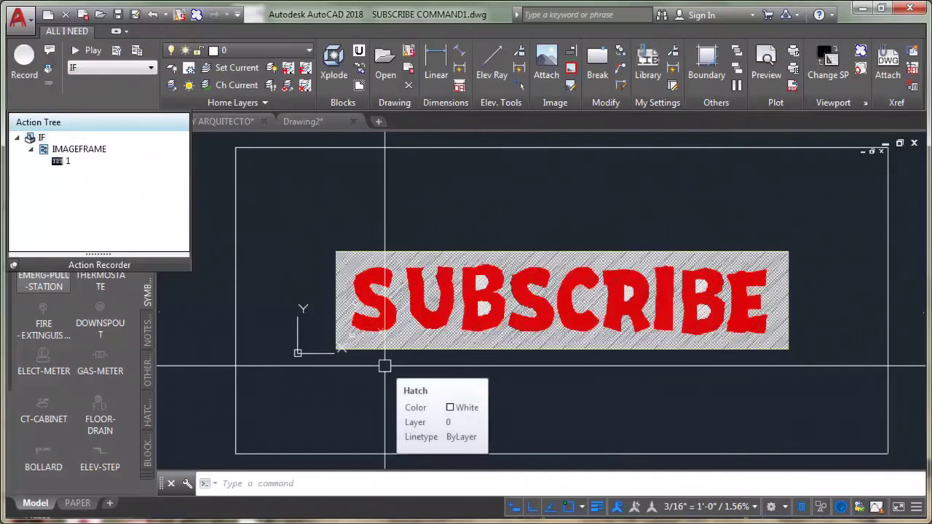
pyautogui.write('if')
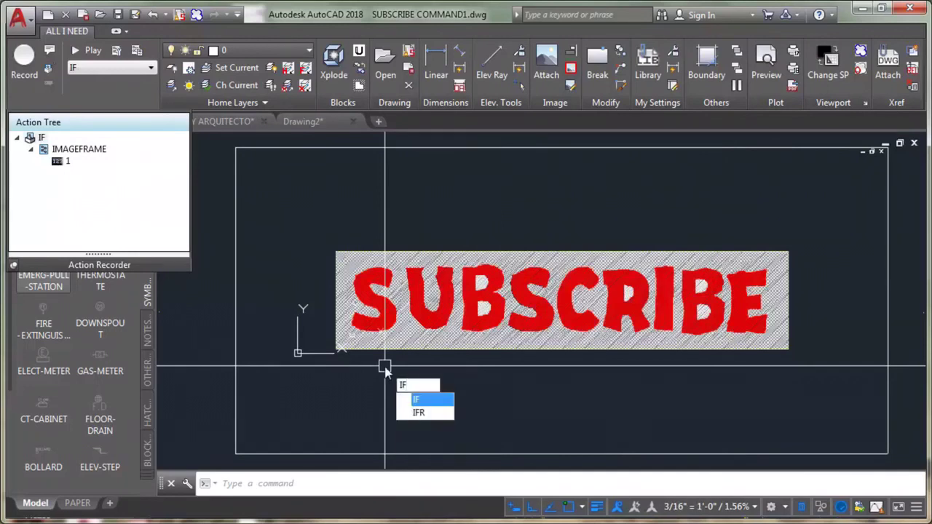
pyautogui.press('Return')
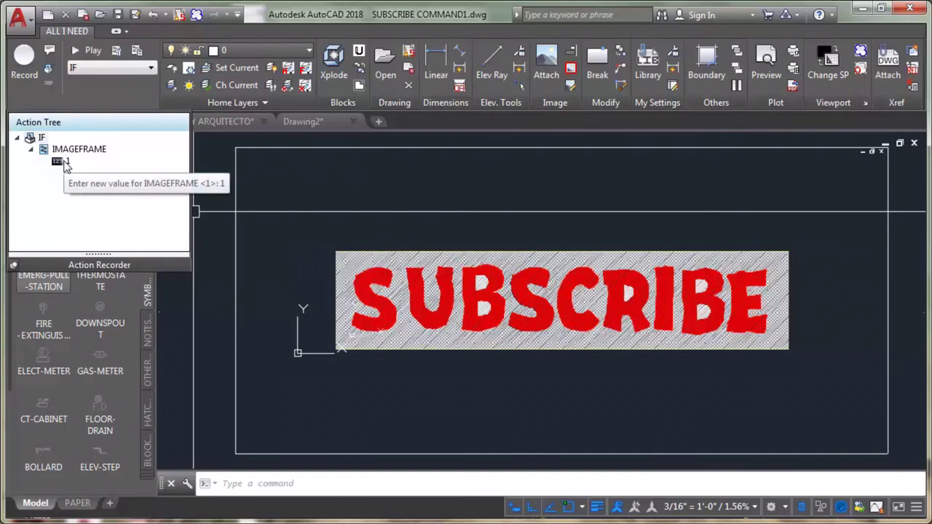
# Set the IF macro's recorded IMAGEFRAME value 1 to Pause for User Input.
pyautogui.rightClick(64, 164)
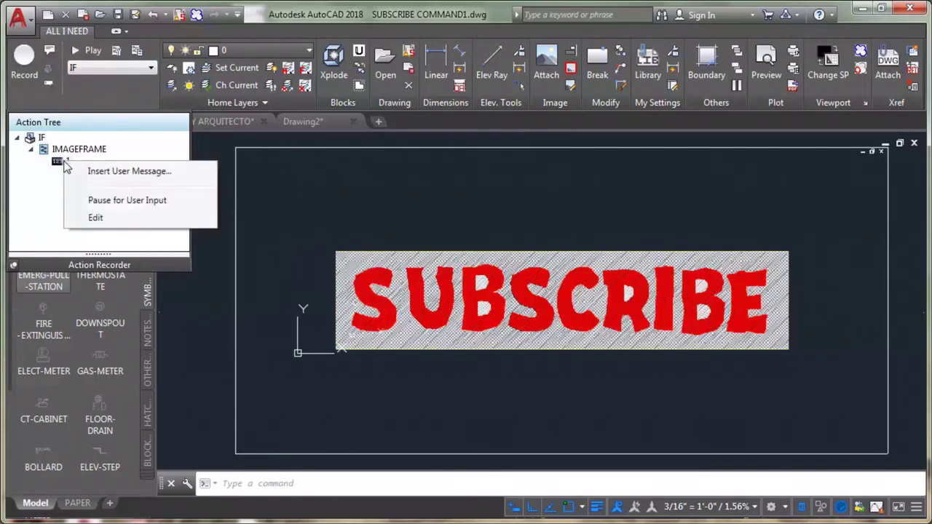
pyautogui.click(94, 200)
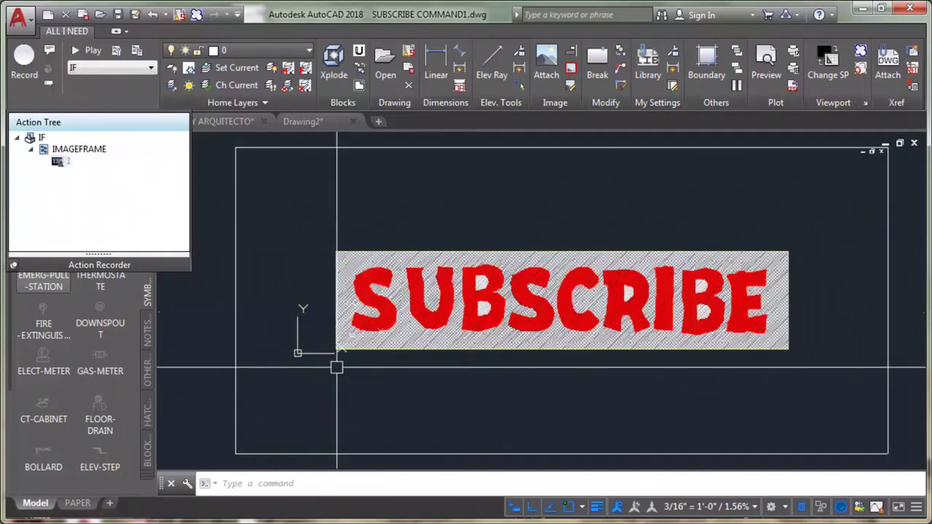
# Test the IF macro by entering 0, then 1, to hide and restore image frames.
pyautogui.write('IF')
pyautogui.press('Return')
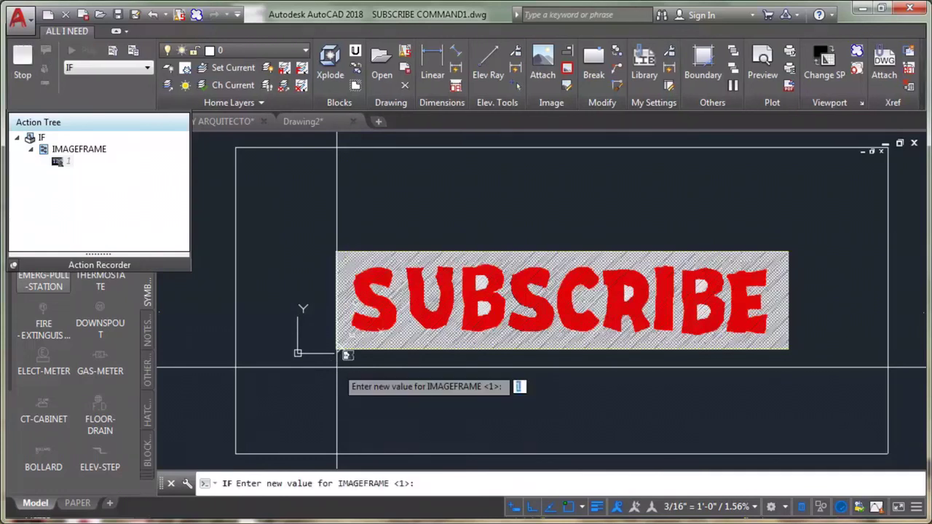
pyautogui.write('0')
pyautogui.press('Return')
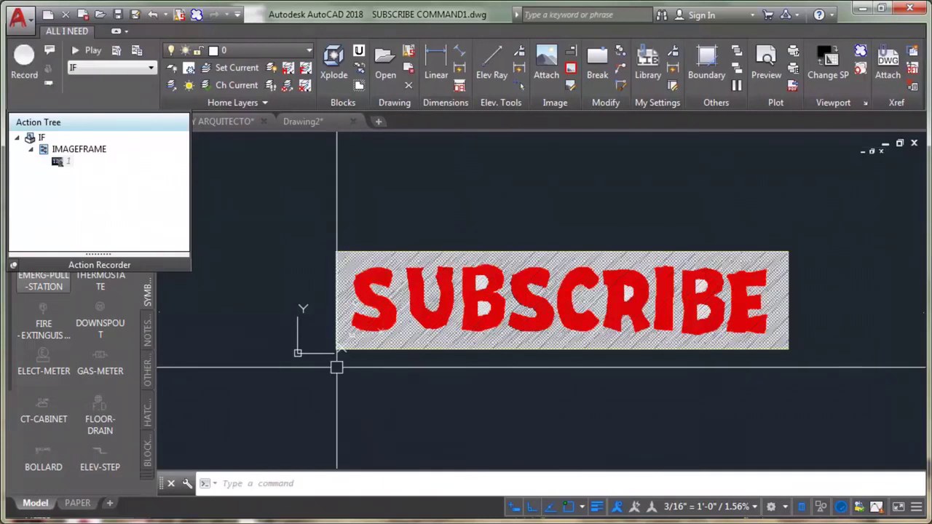
pyautogui.write('IF')
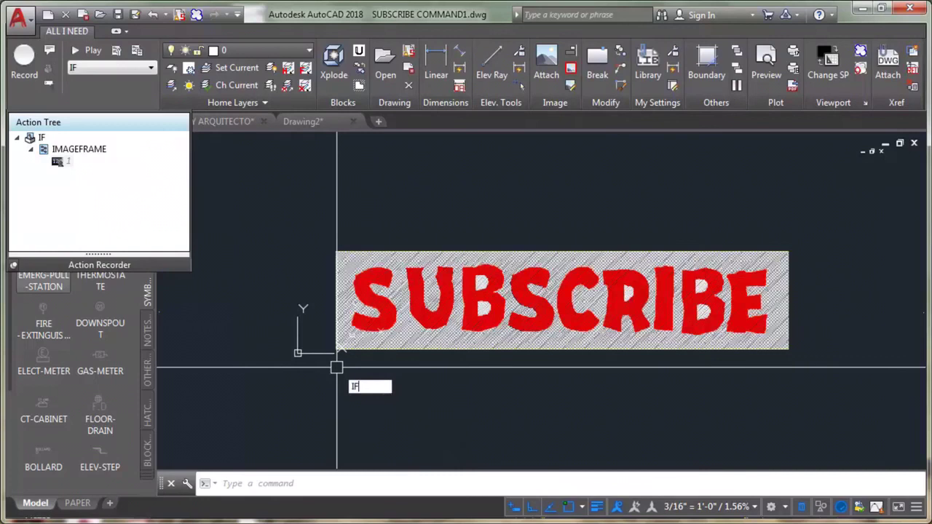
pyautogui.press('Return')
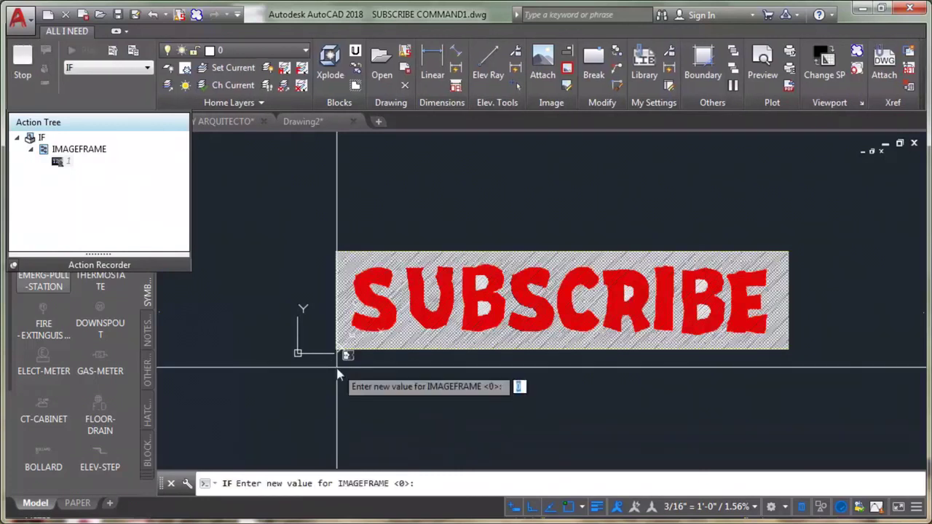
pyautogui.write('1')
pyautogui.press('Return')
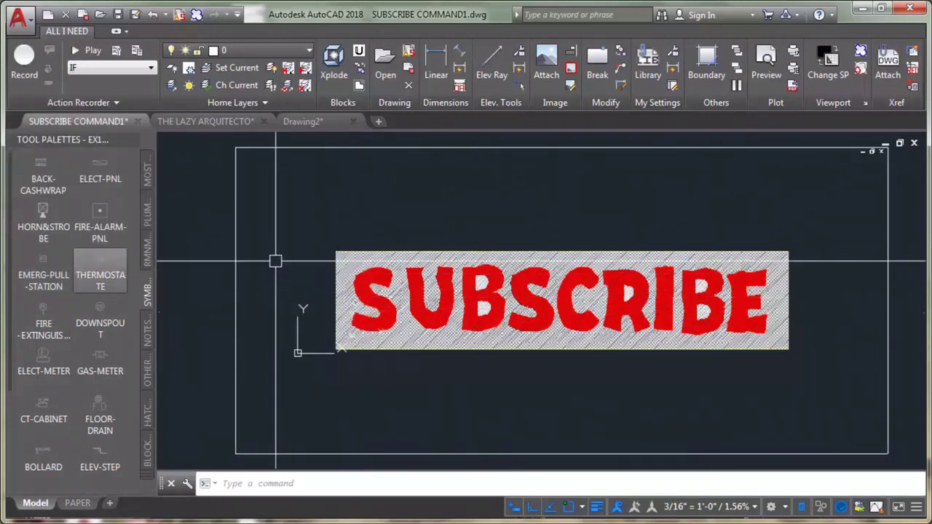
# In Drawing2 RITE AID, run the WF macro and answer OFF to hide wipeout frames.
pyautogui.click(300, 121)
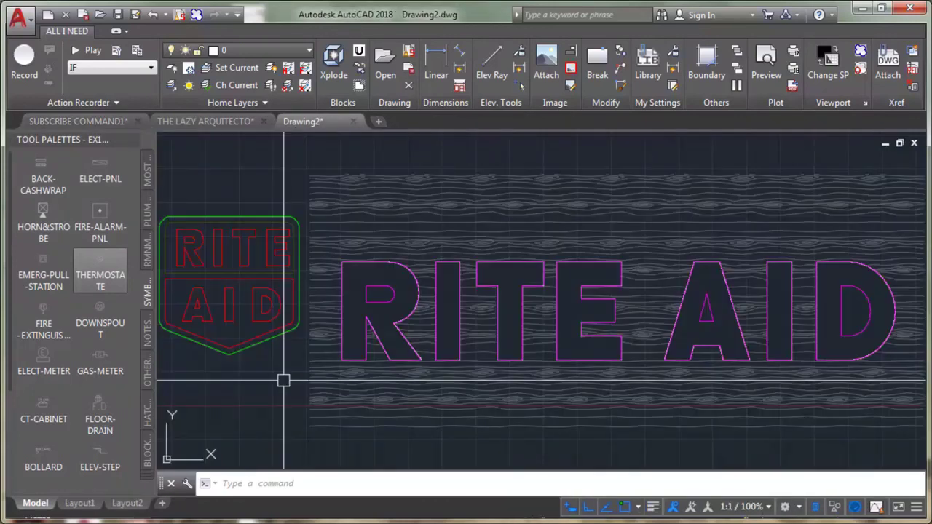
pyautogui.write('we')
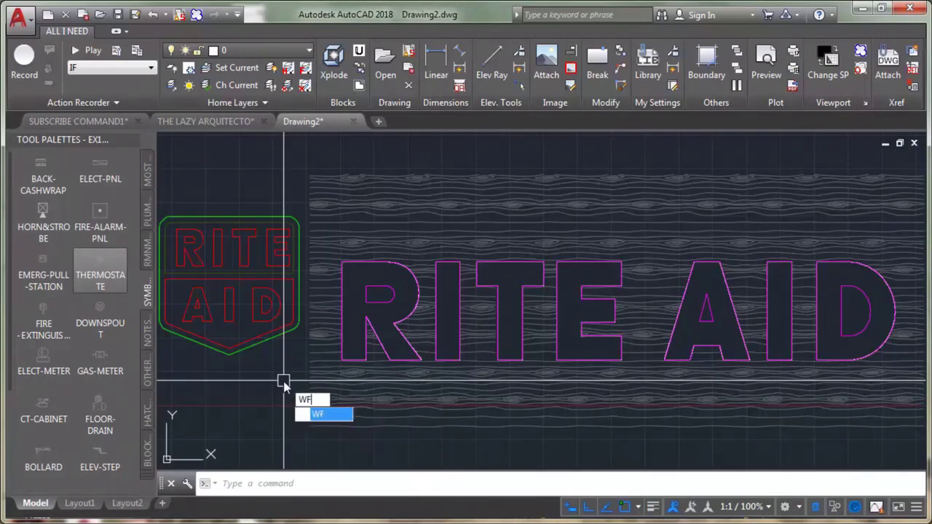
pyautogui.press('Return')
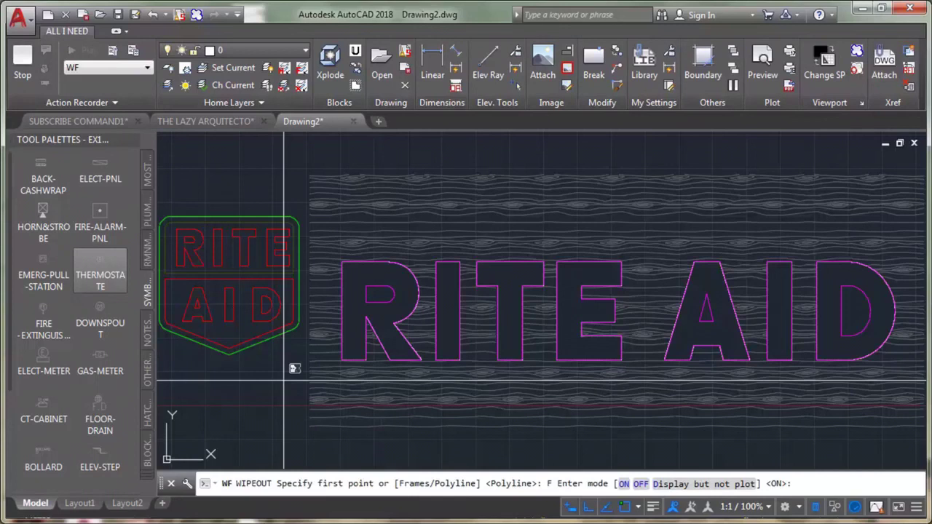
pyautogui.write('OFF')
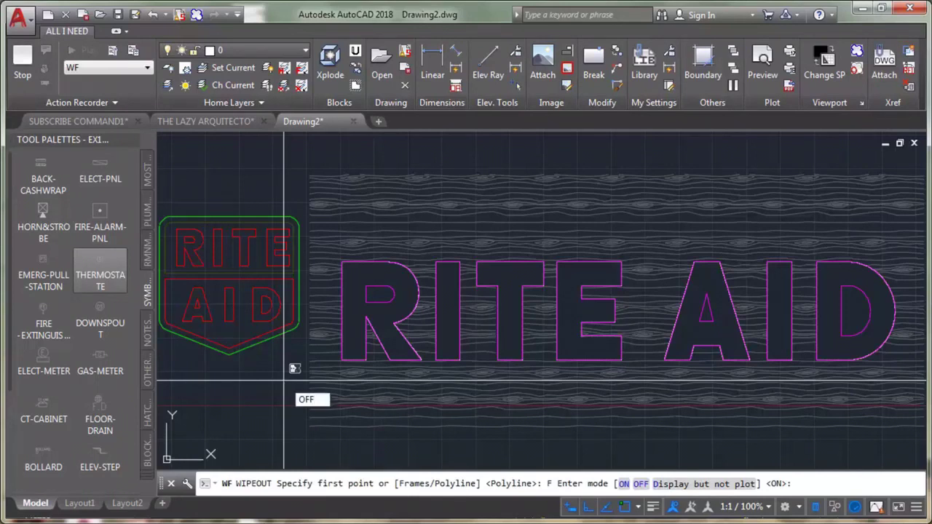
pyautogui.press('Return')
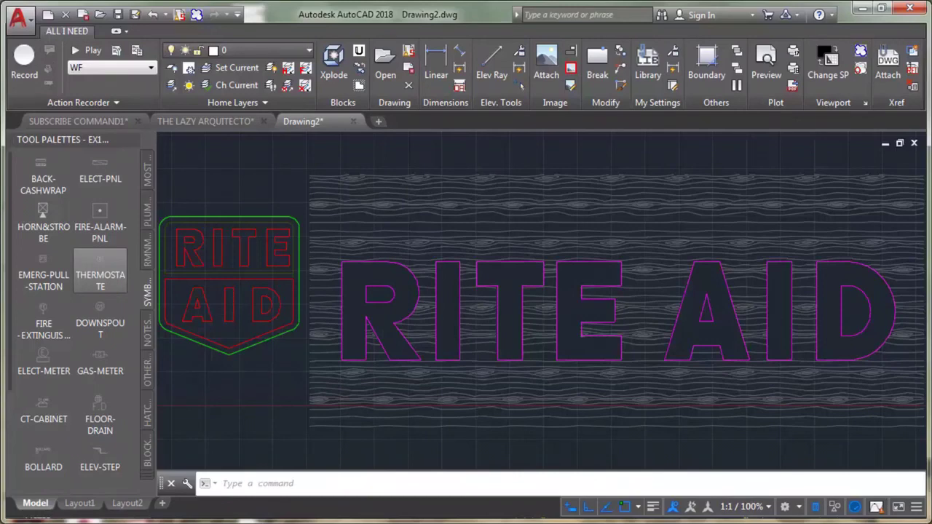
# Run WF again with ON to restore wipeout frames, then return to SUBSCRIBE COMMAND1.
pyautogui.scroll(3, 385, 342)
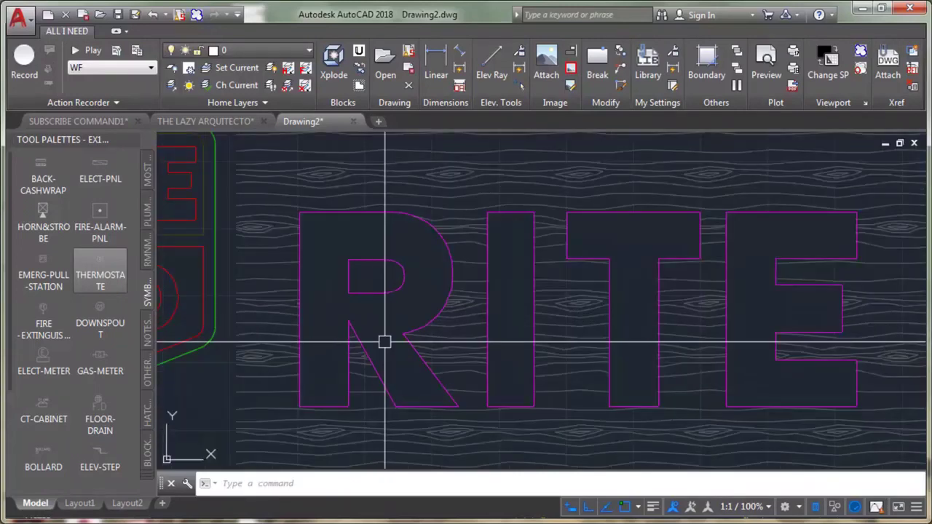
pyautogui.moveTo(384, 342)
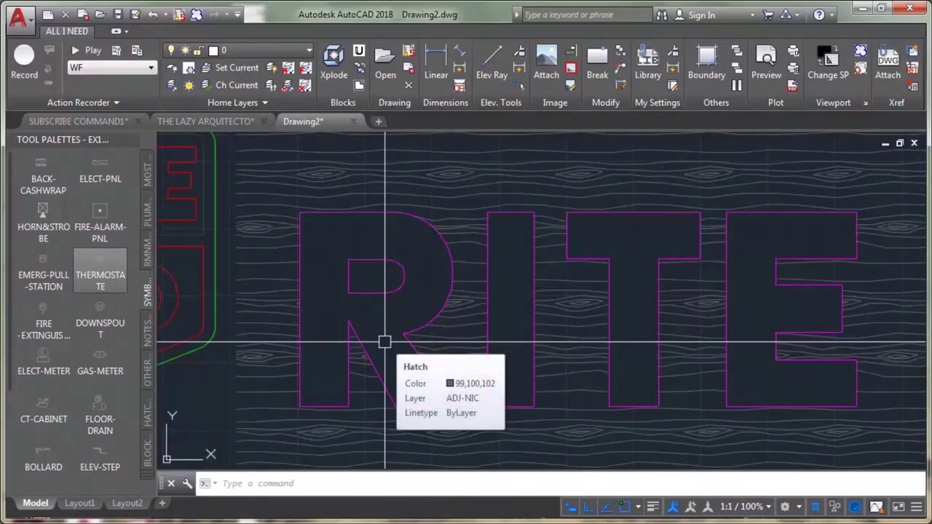
pyautogui.write('w')
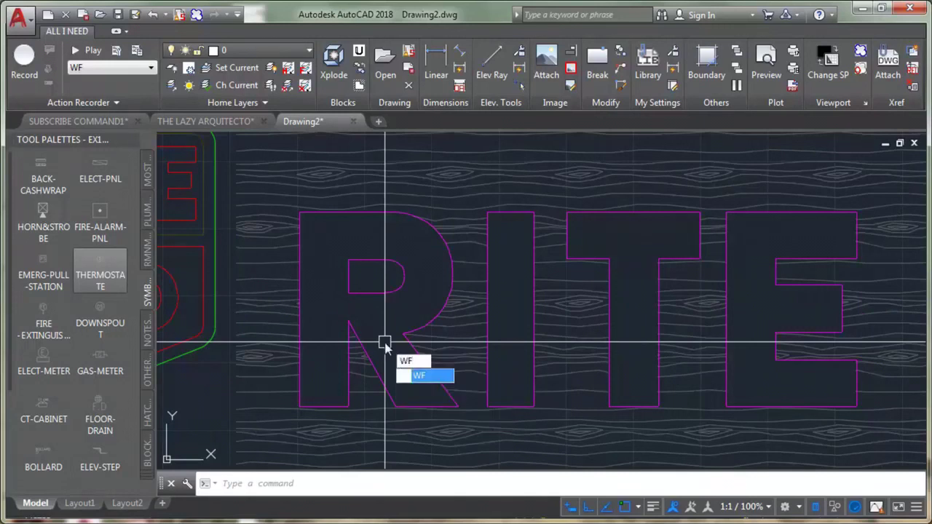
pyautogui.press('Return')
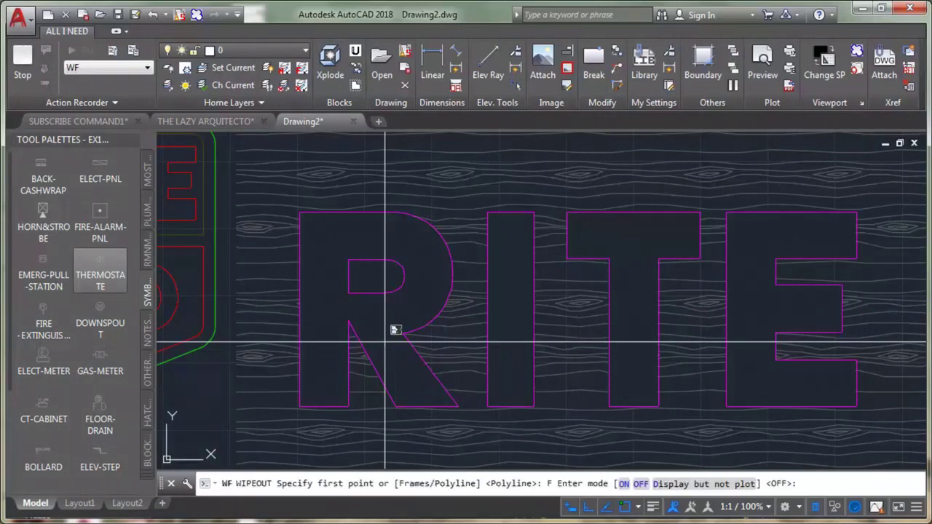
pyautogui.write('o')
pyautogui.press('Return')
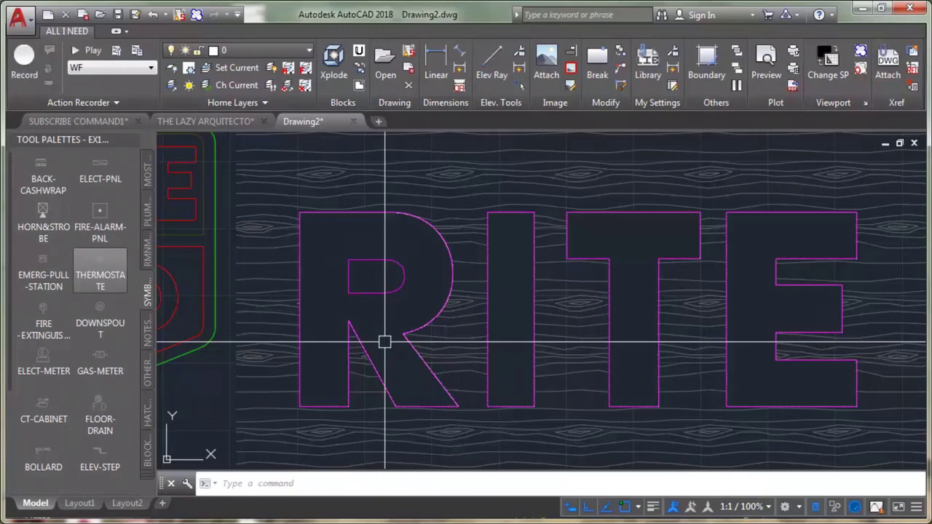
pyautogui.scroll(5, 401, 333)
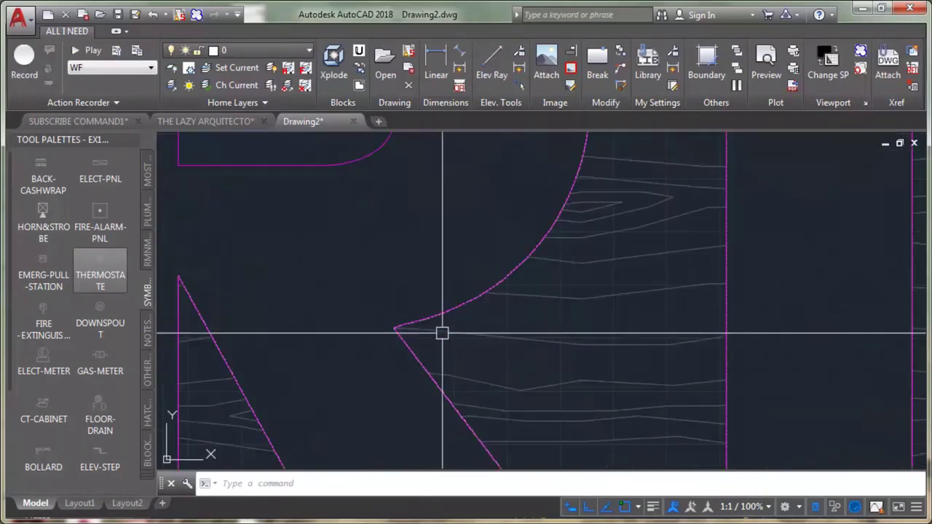
pyautogui.scroll(-10, 437, 325)
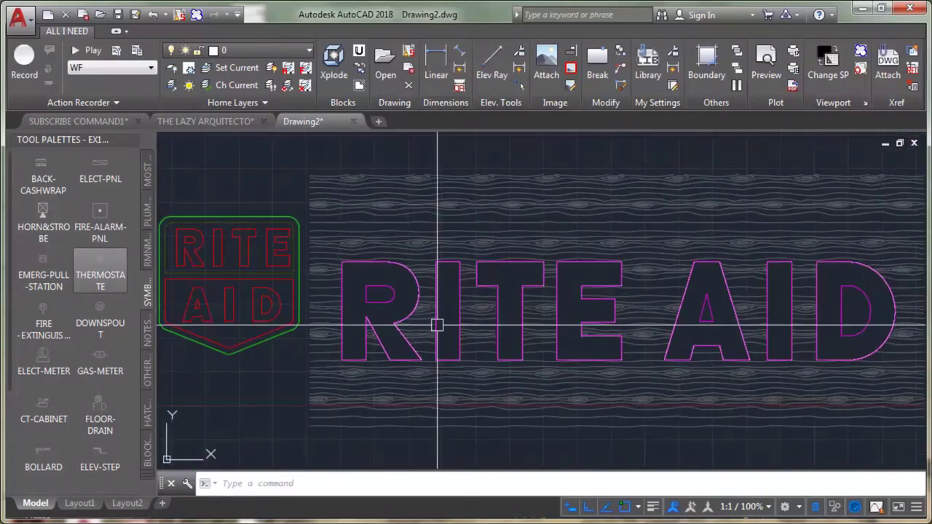
pyautogui.hotkey('ctrl', 'Tab')
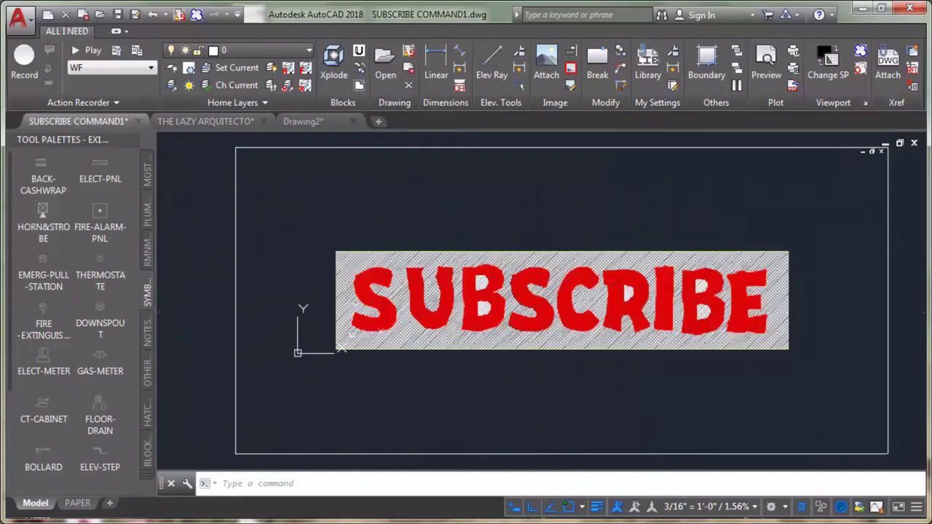